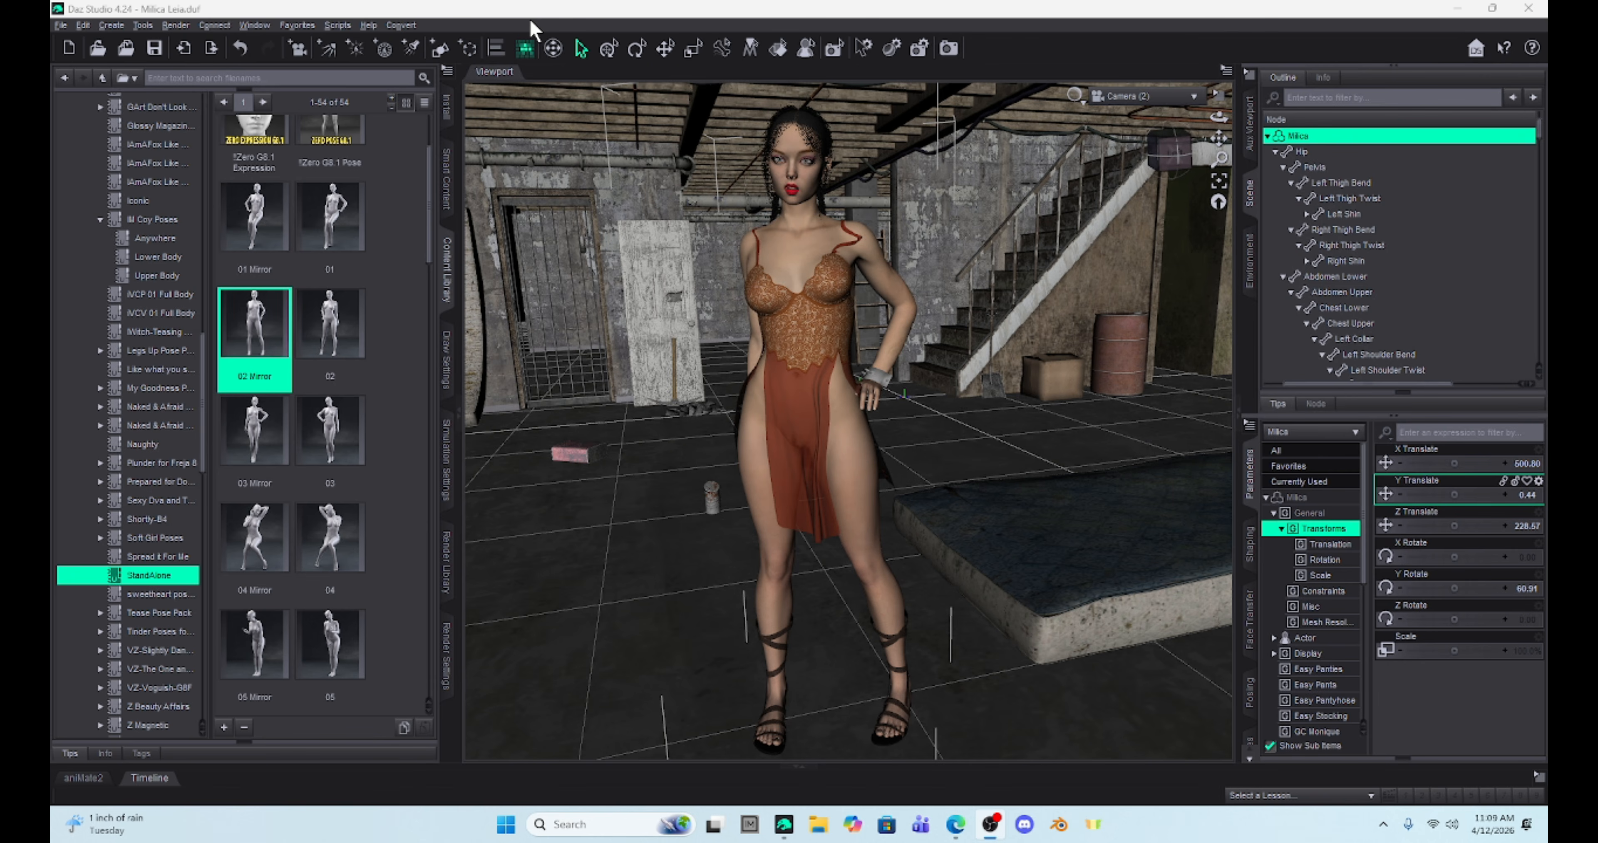
Undo the figure's last pose change and activate the ActivePose tool
key("ctrl+z")
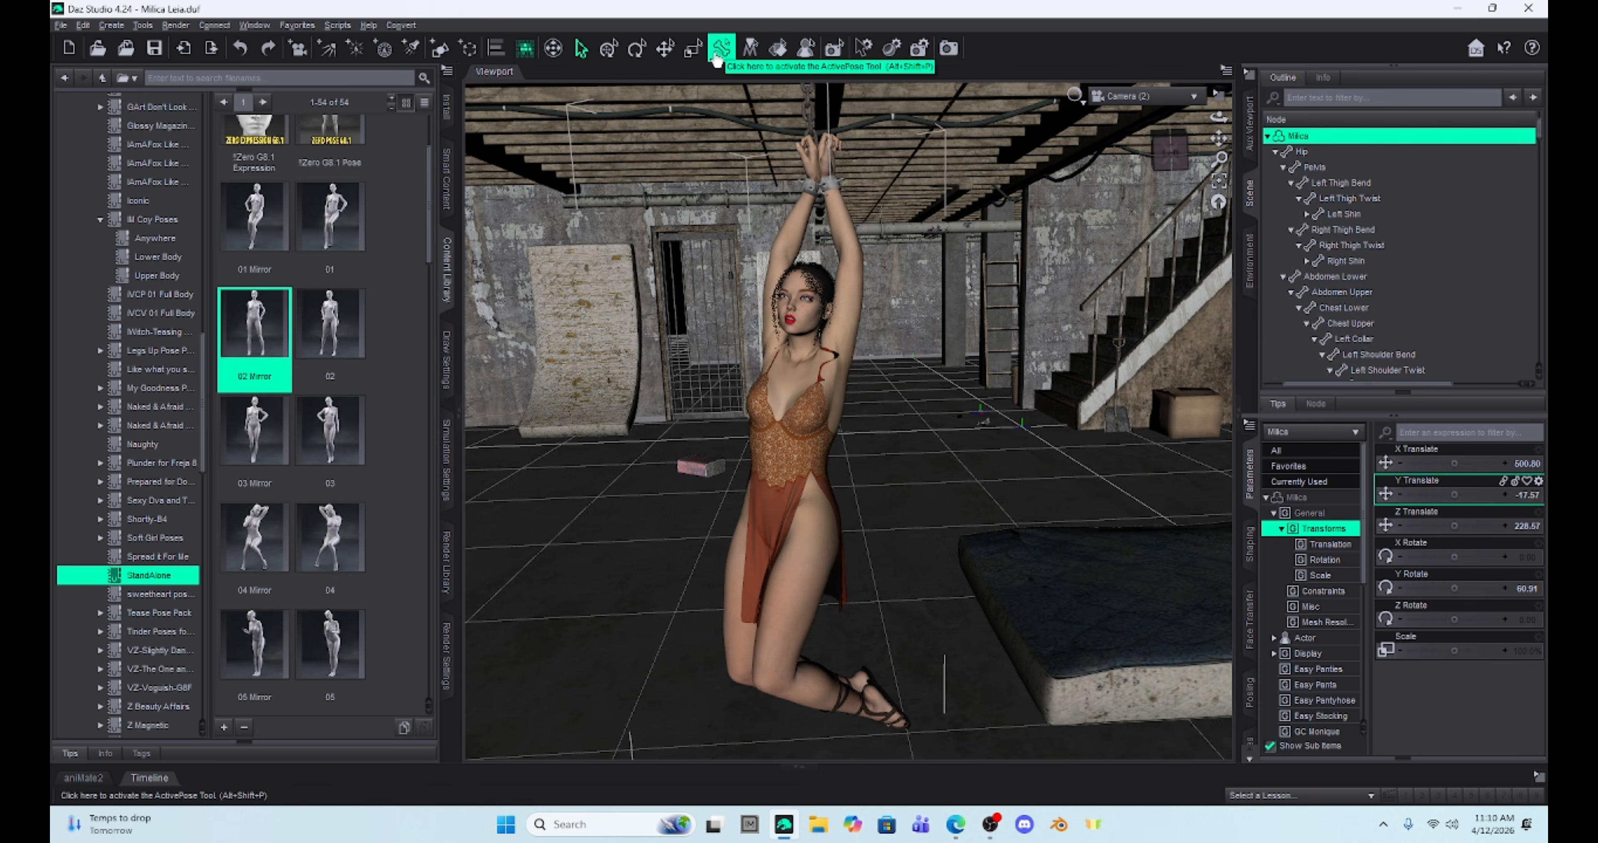
left_click(719, 49)
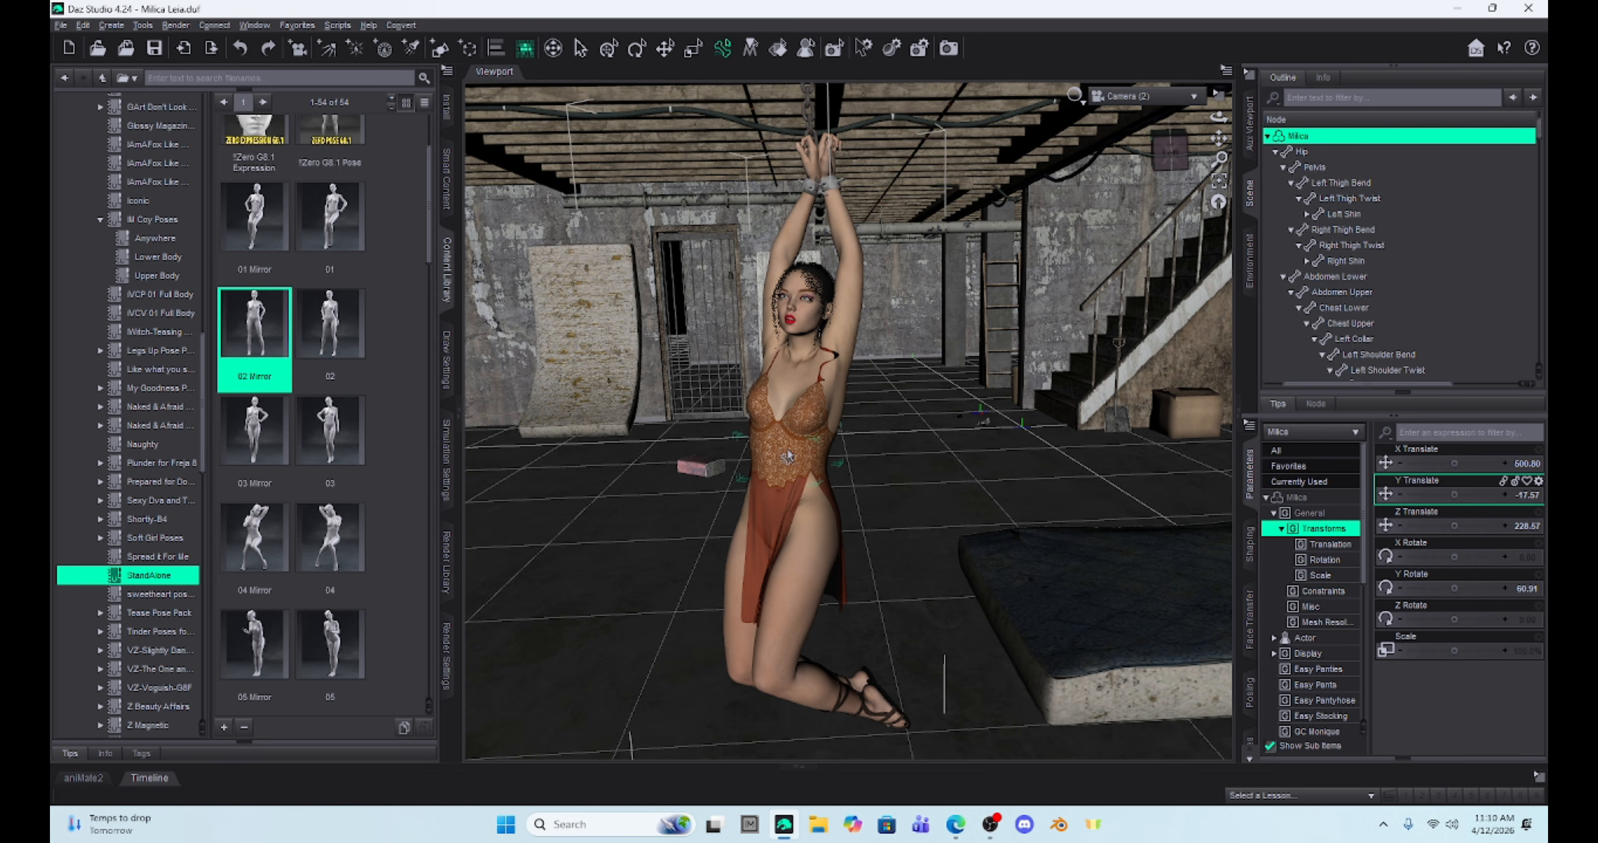
Try posing the unpinned figure by moving and rotating its upper abdomen, and undo both changes
left_click_drag(789, 367, 877, 535)
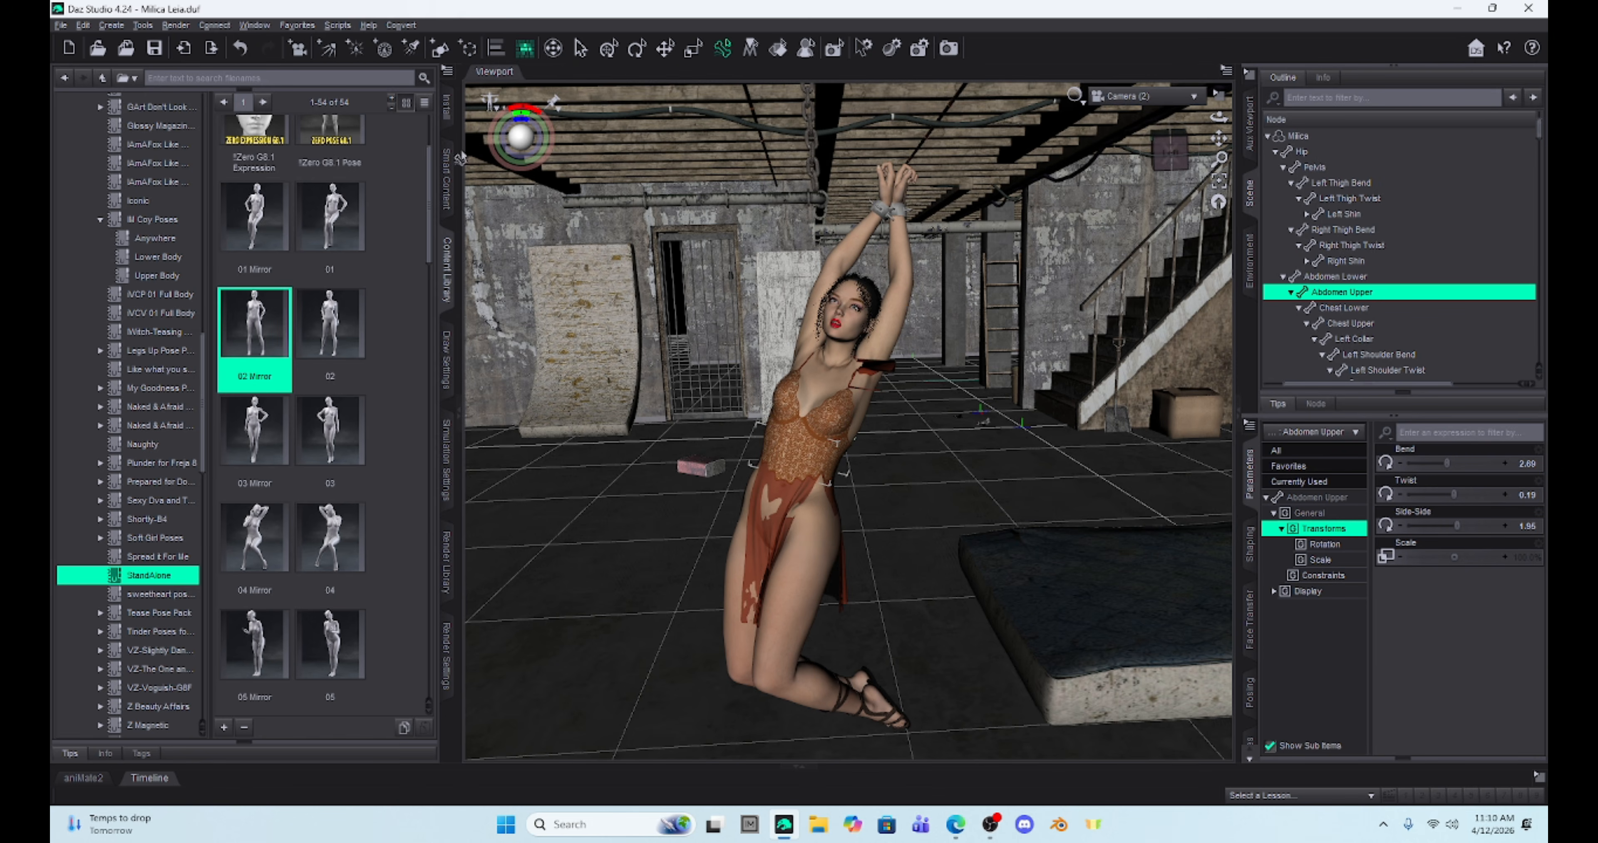
mouse_move(516, 137)
left_mouse_down()
mouse_move(533, 130)
mouse_move(513, 135)
left_mouse_up()
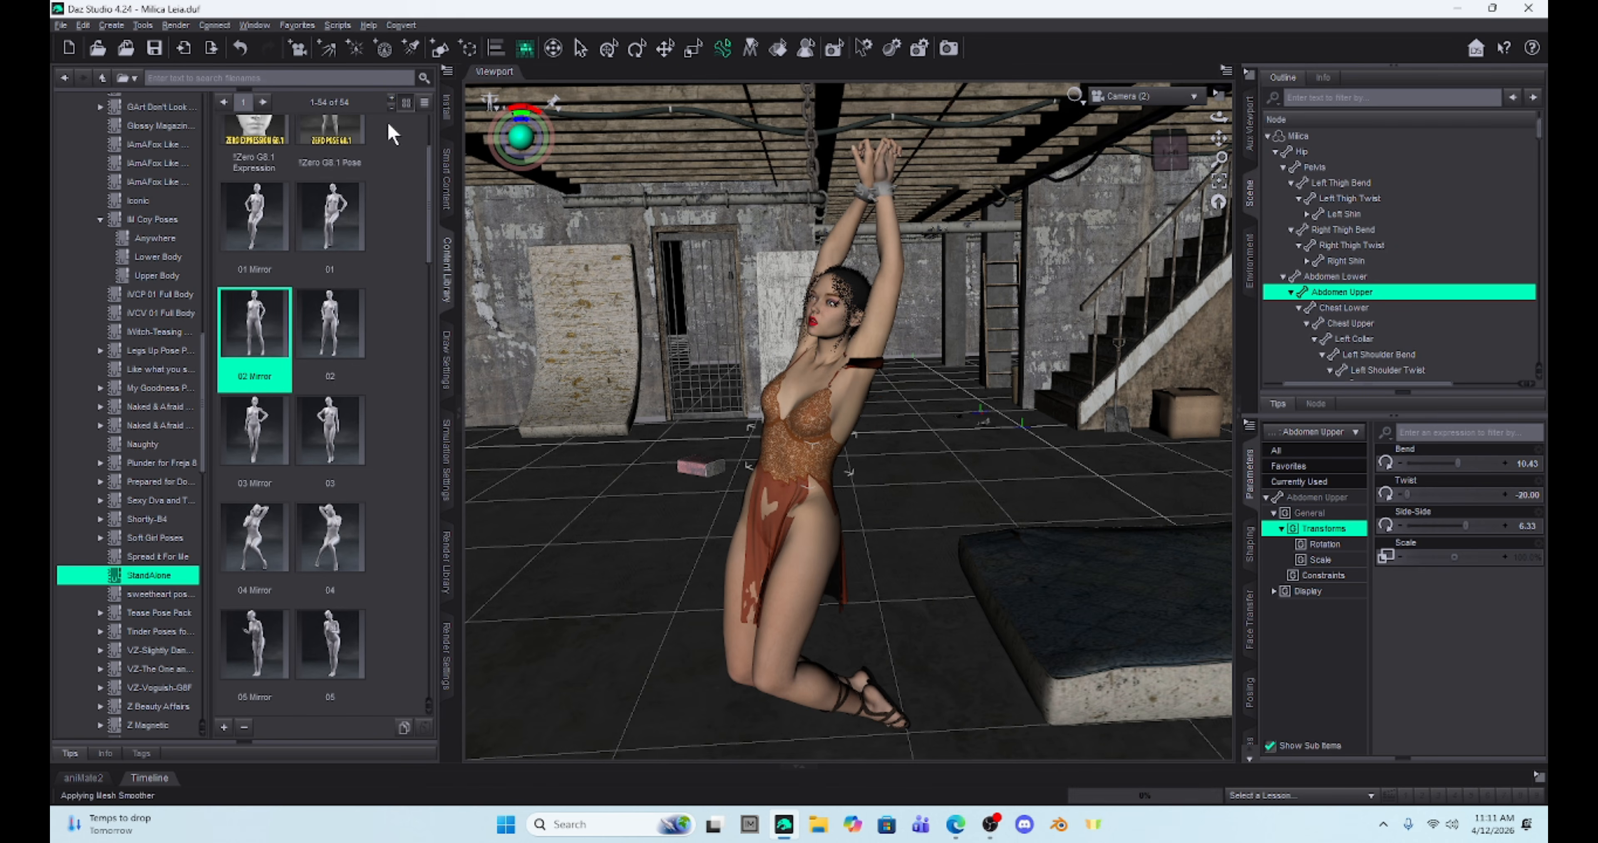
left_click(241, 49)
left_click(241, 49)
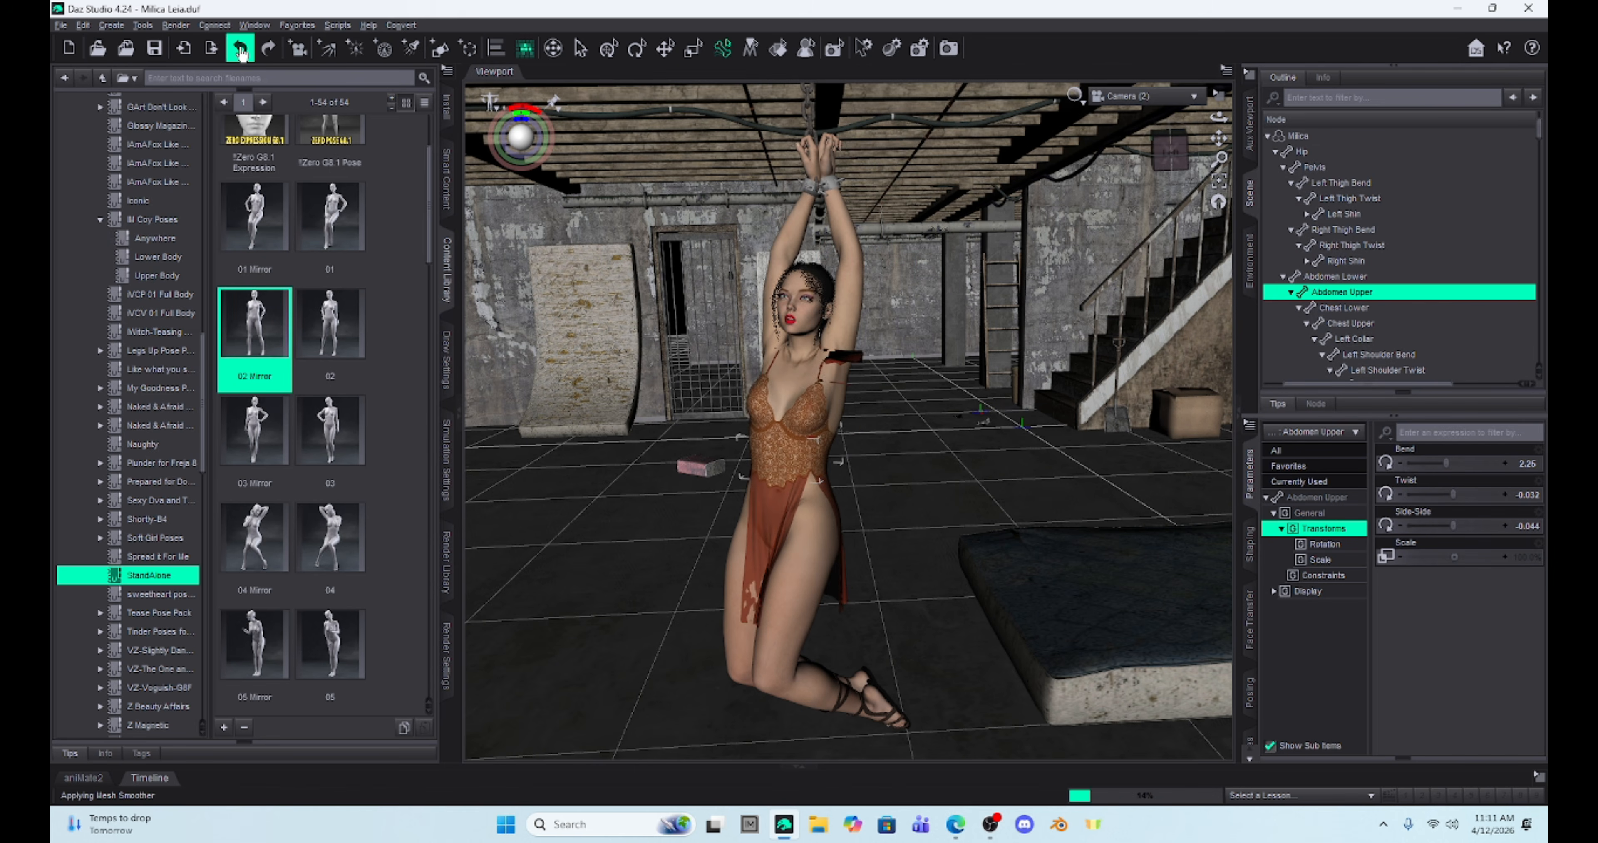
Open the ActivePose tool settings and pin the figure's left hand and right hand
left_click(724, 55)
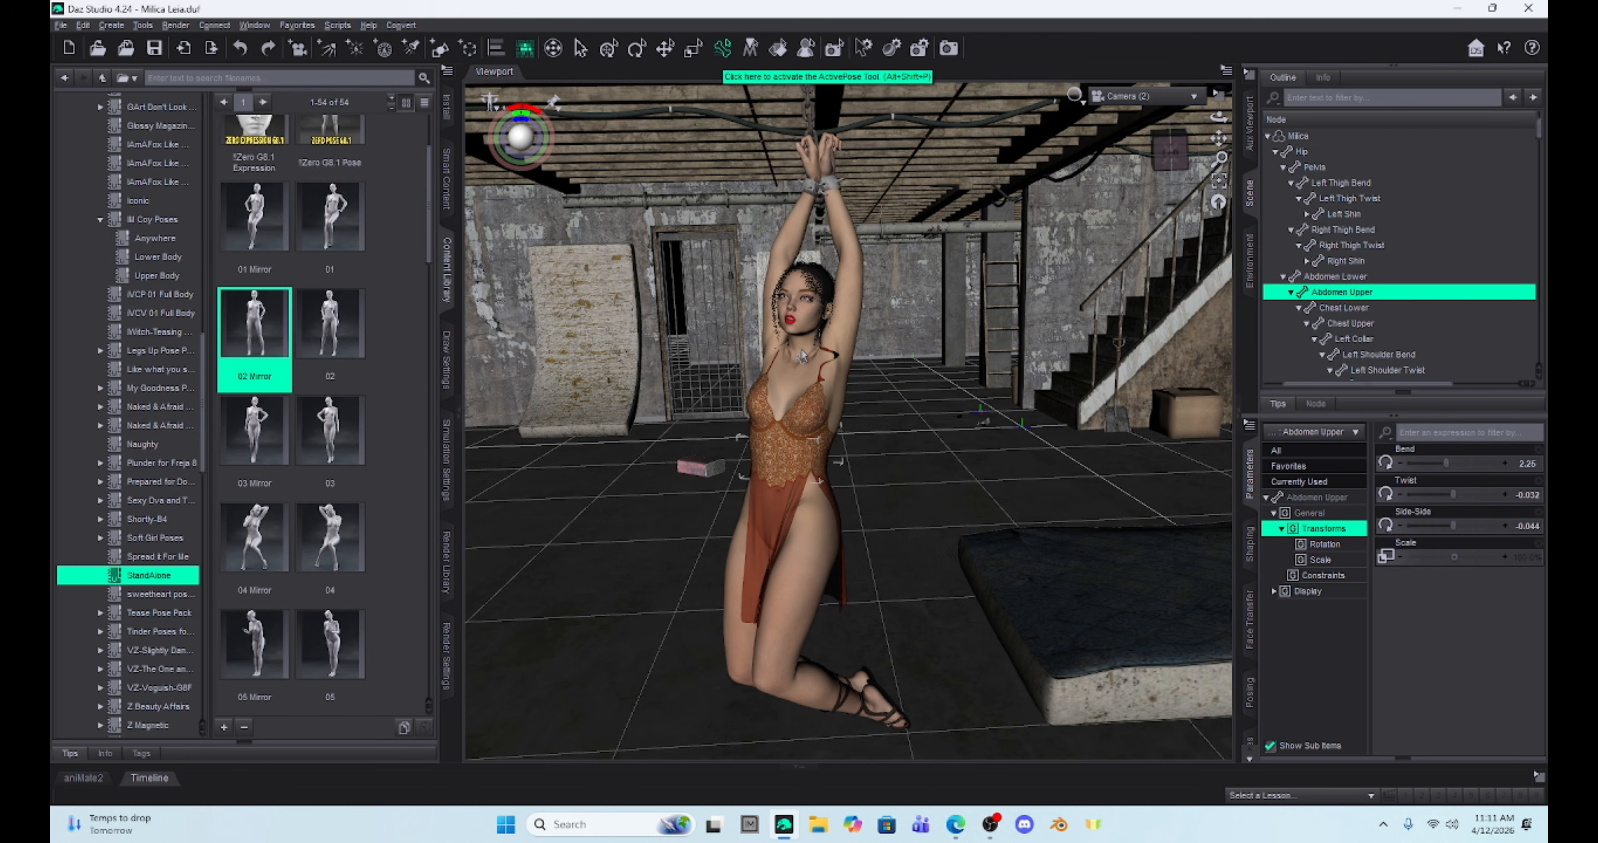
left_click(864, 57)
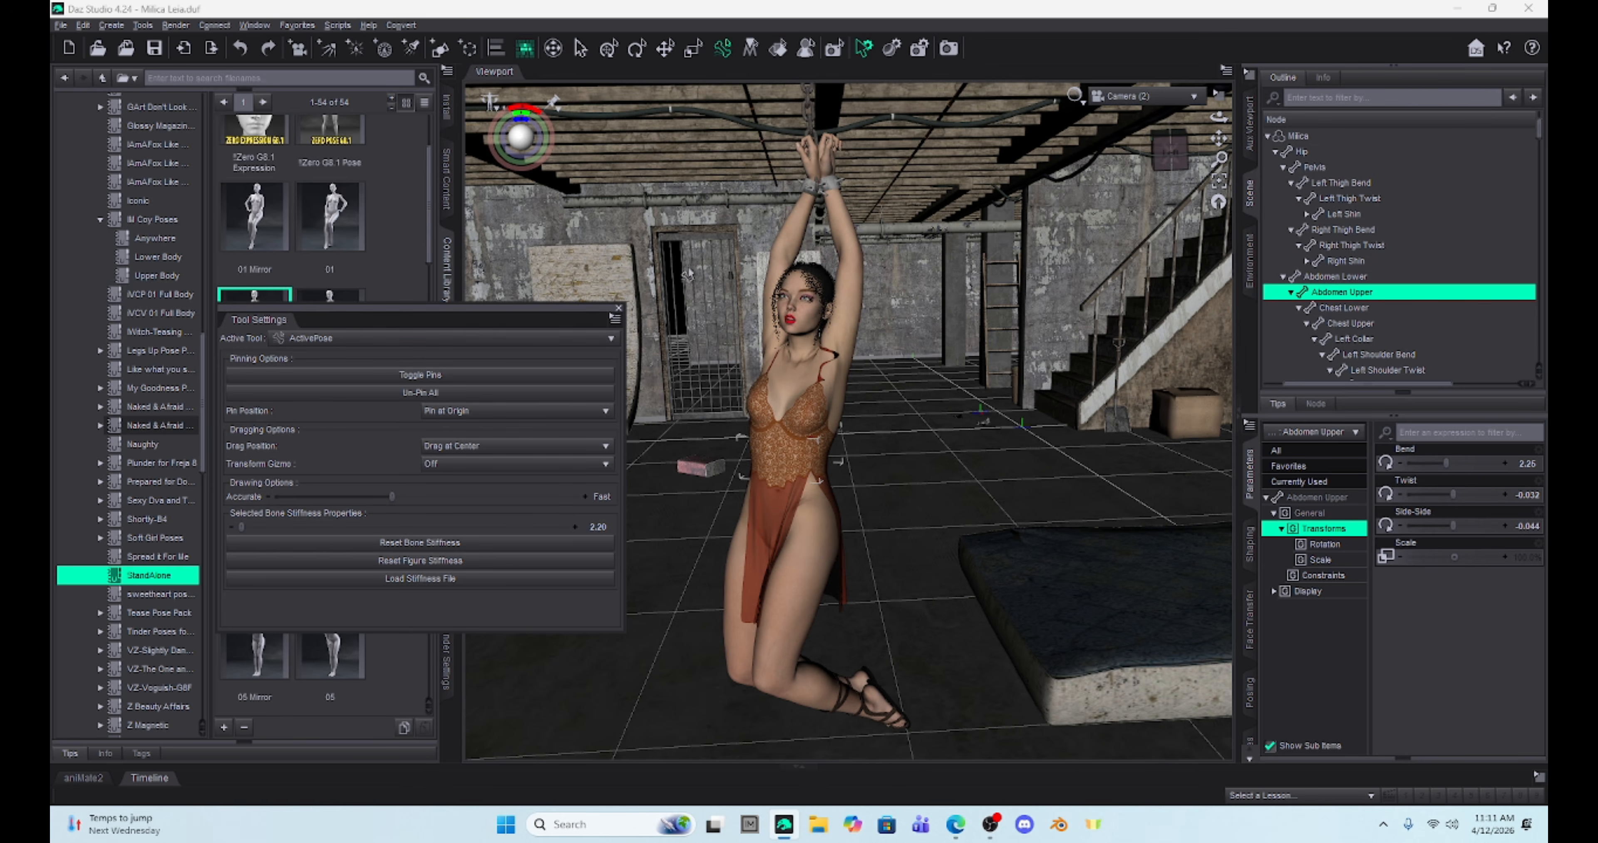
left_click(826, 183)
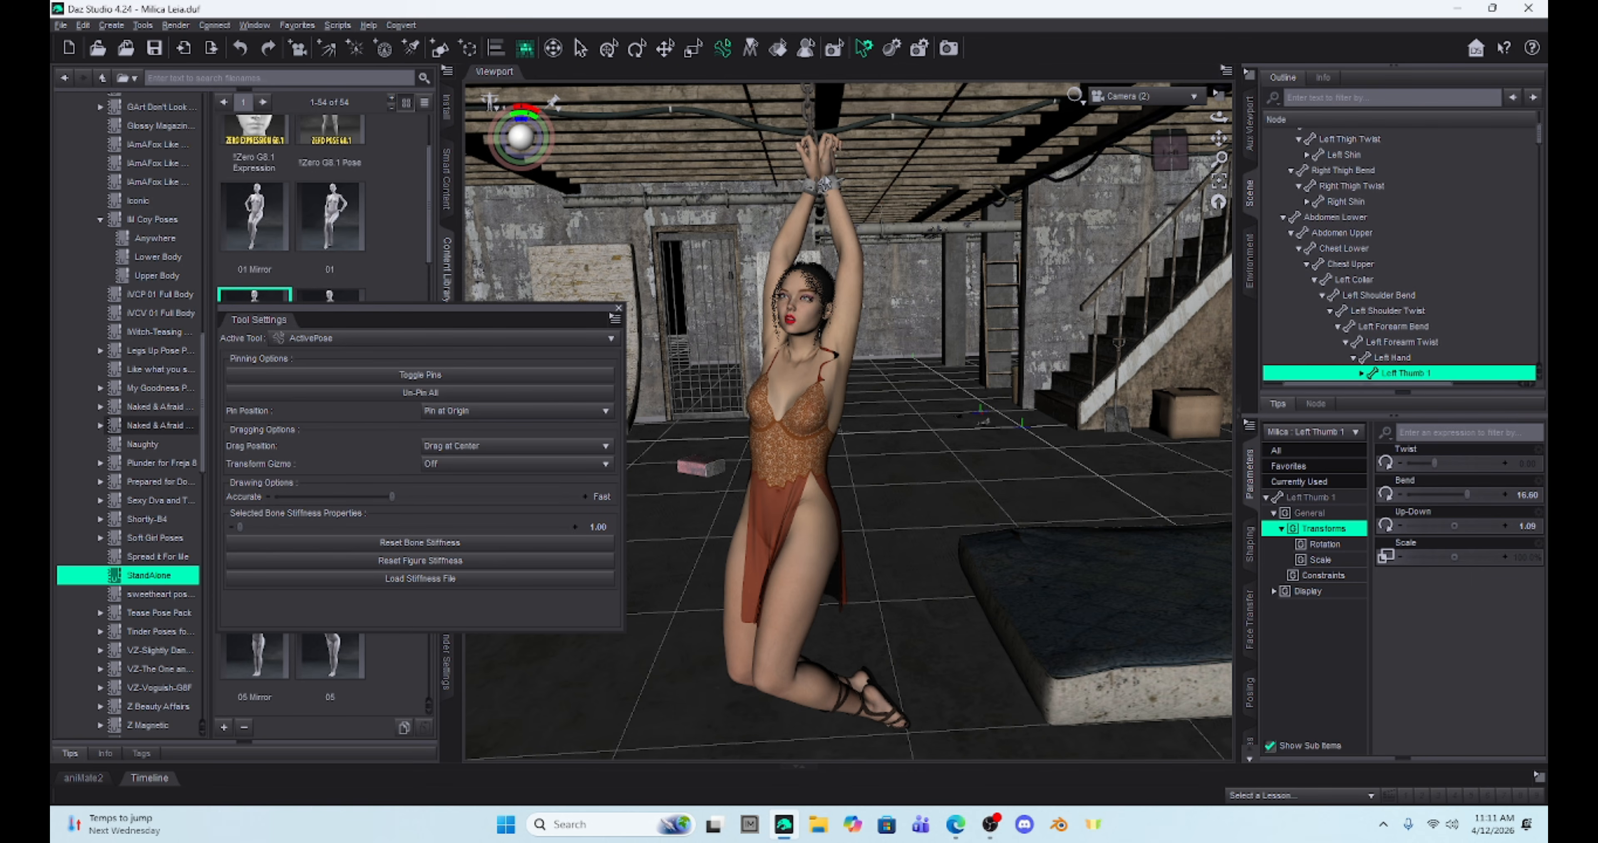
left_click(1390, 358)
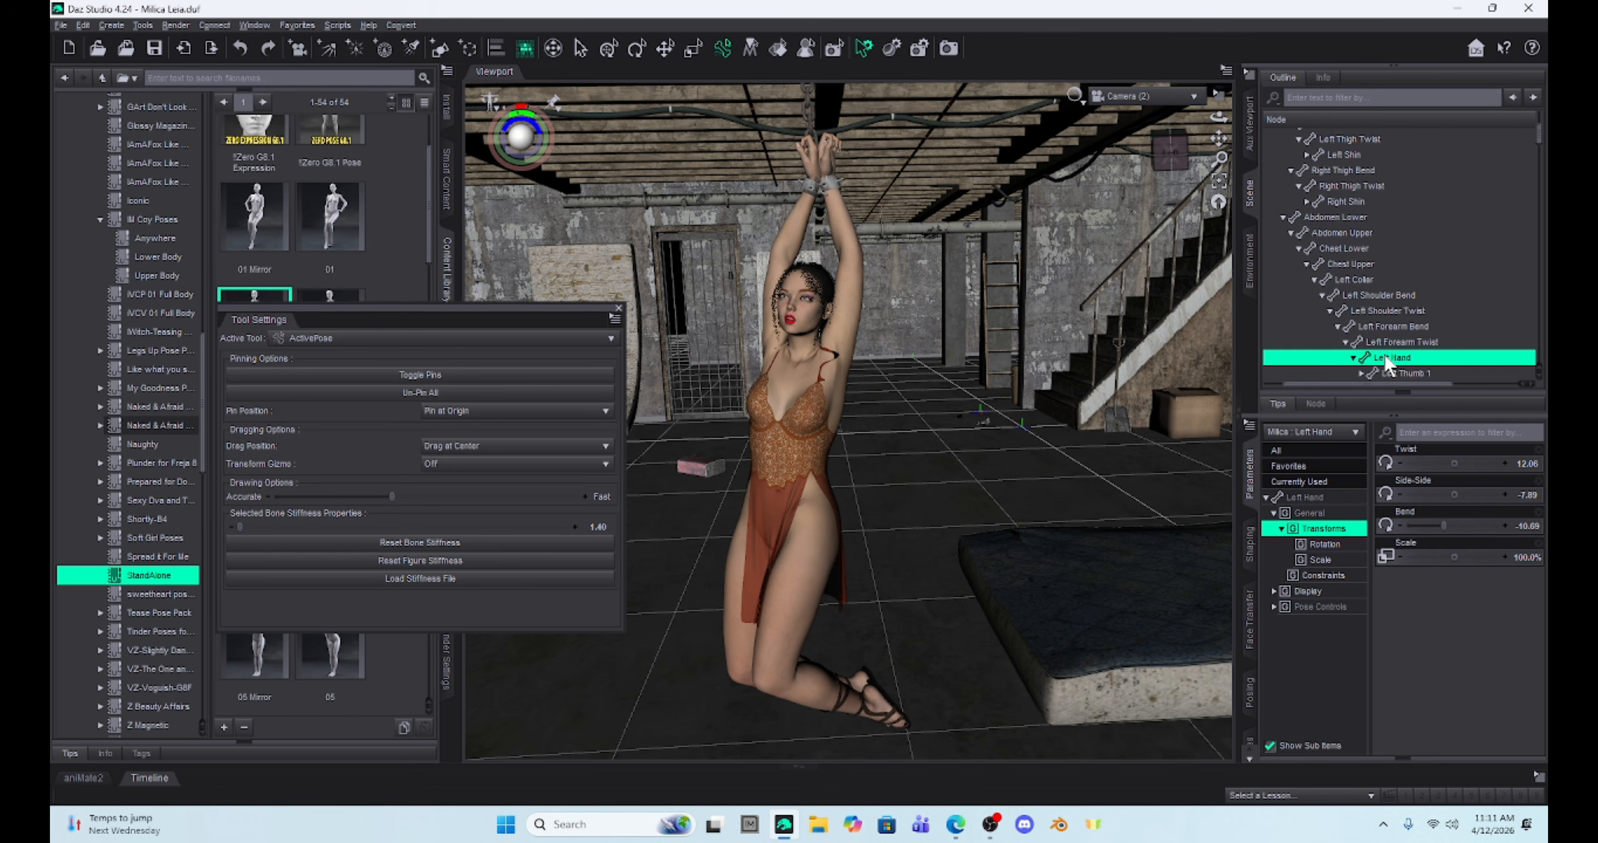
left_click(391, 377)
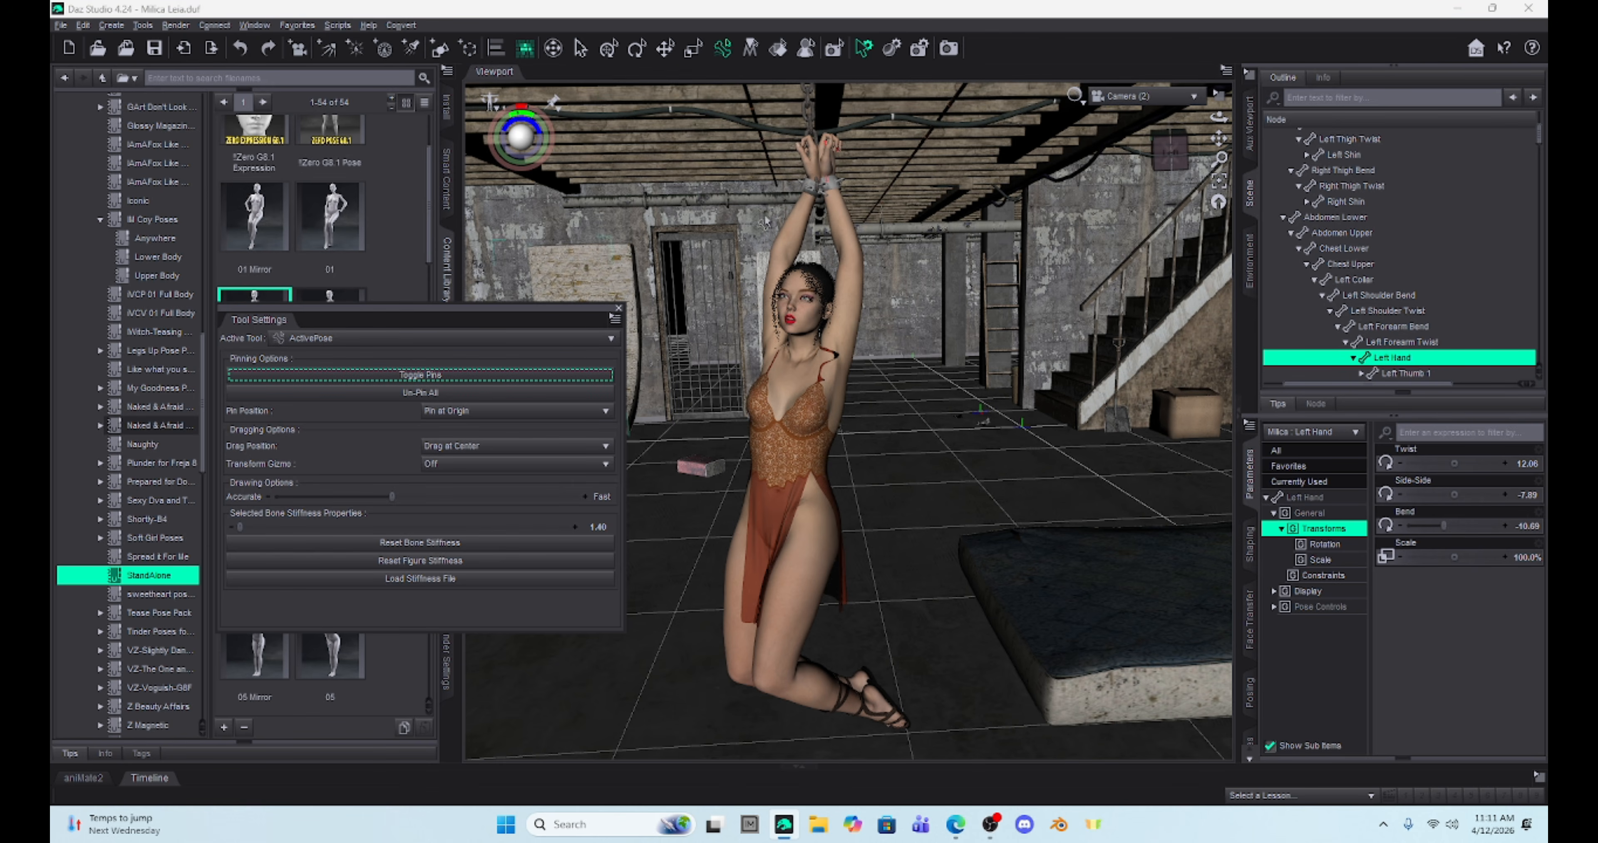
left_click(812, 183)
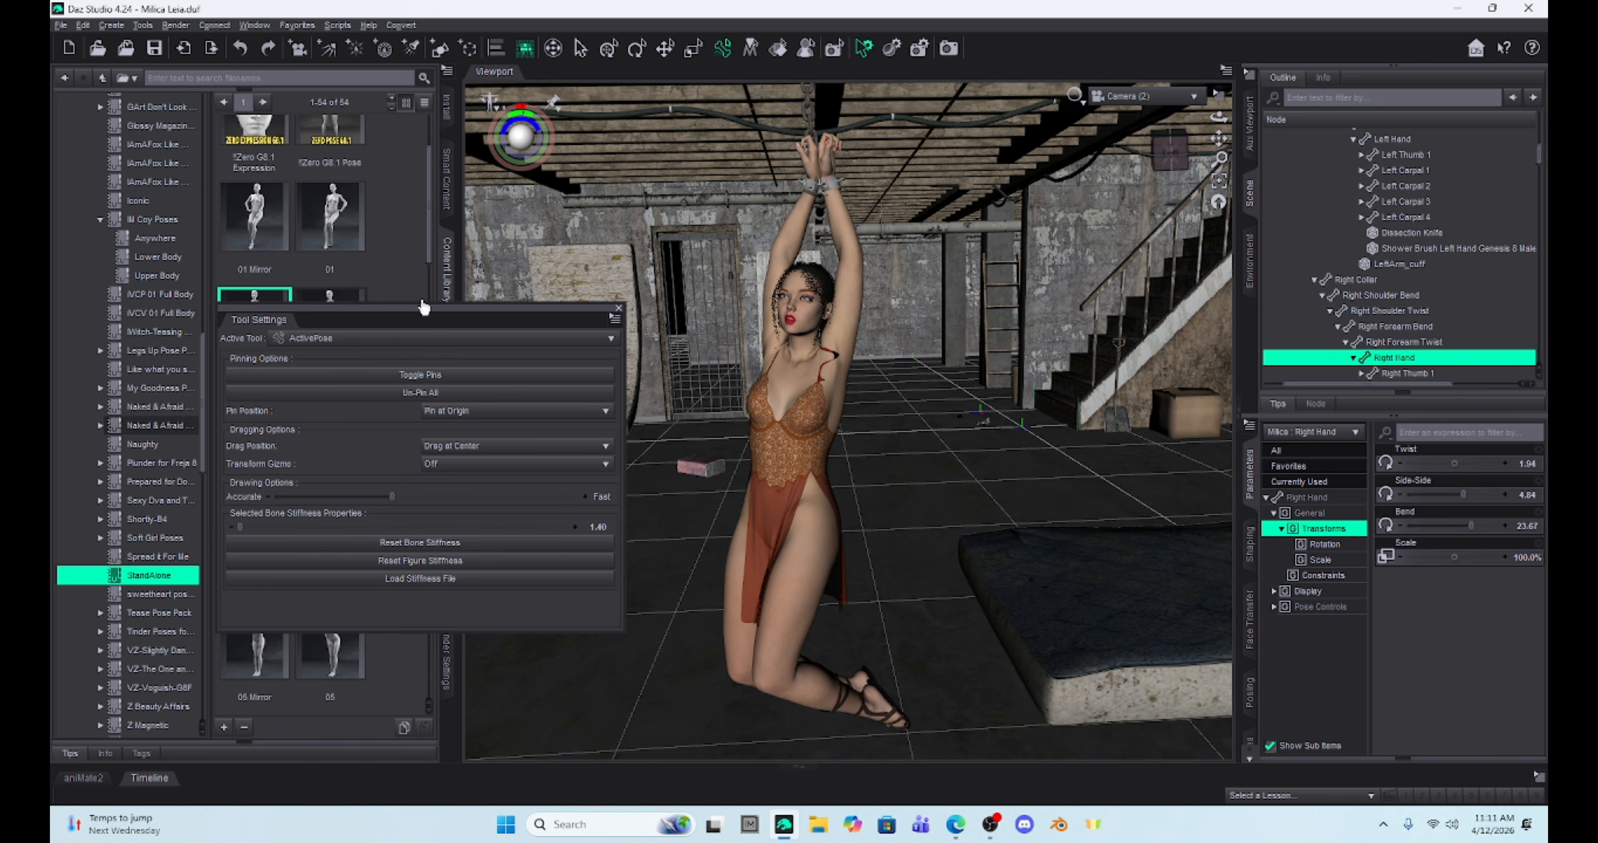
left_click(423, 376)
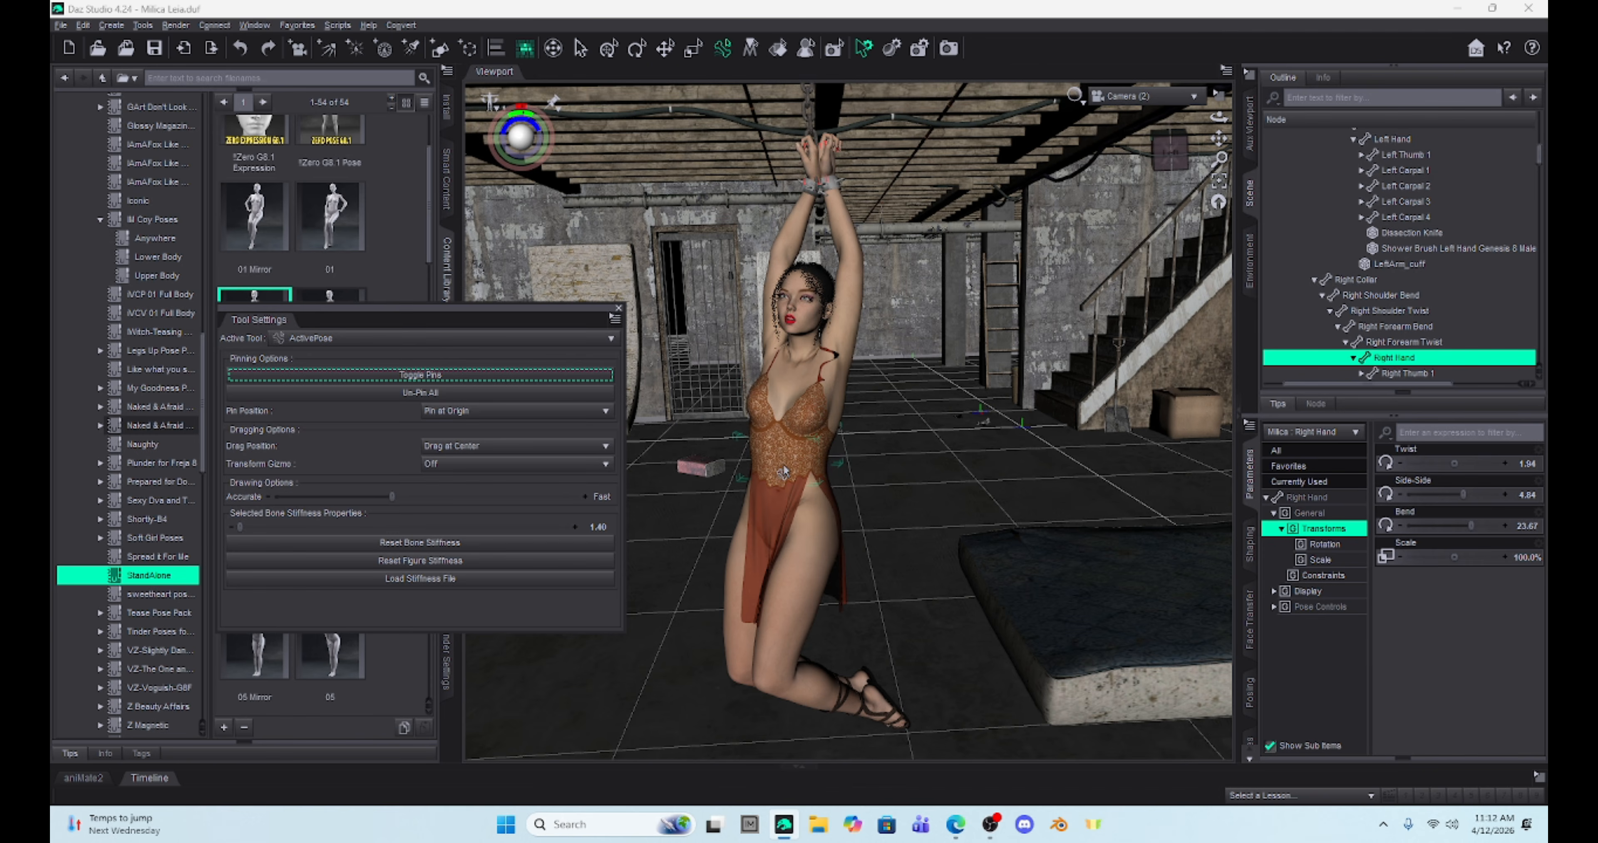
Try moving the figure by its upper abdomen with both hands pinned, and undo the moves
left_click_drag(783, 472, 852, 504)
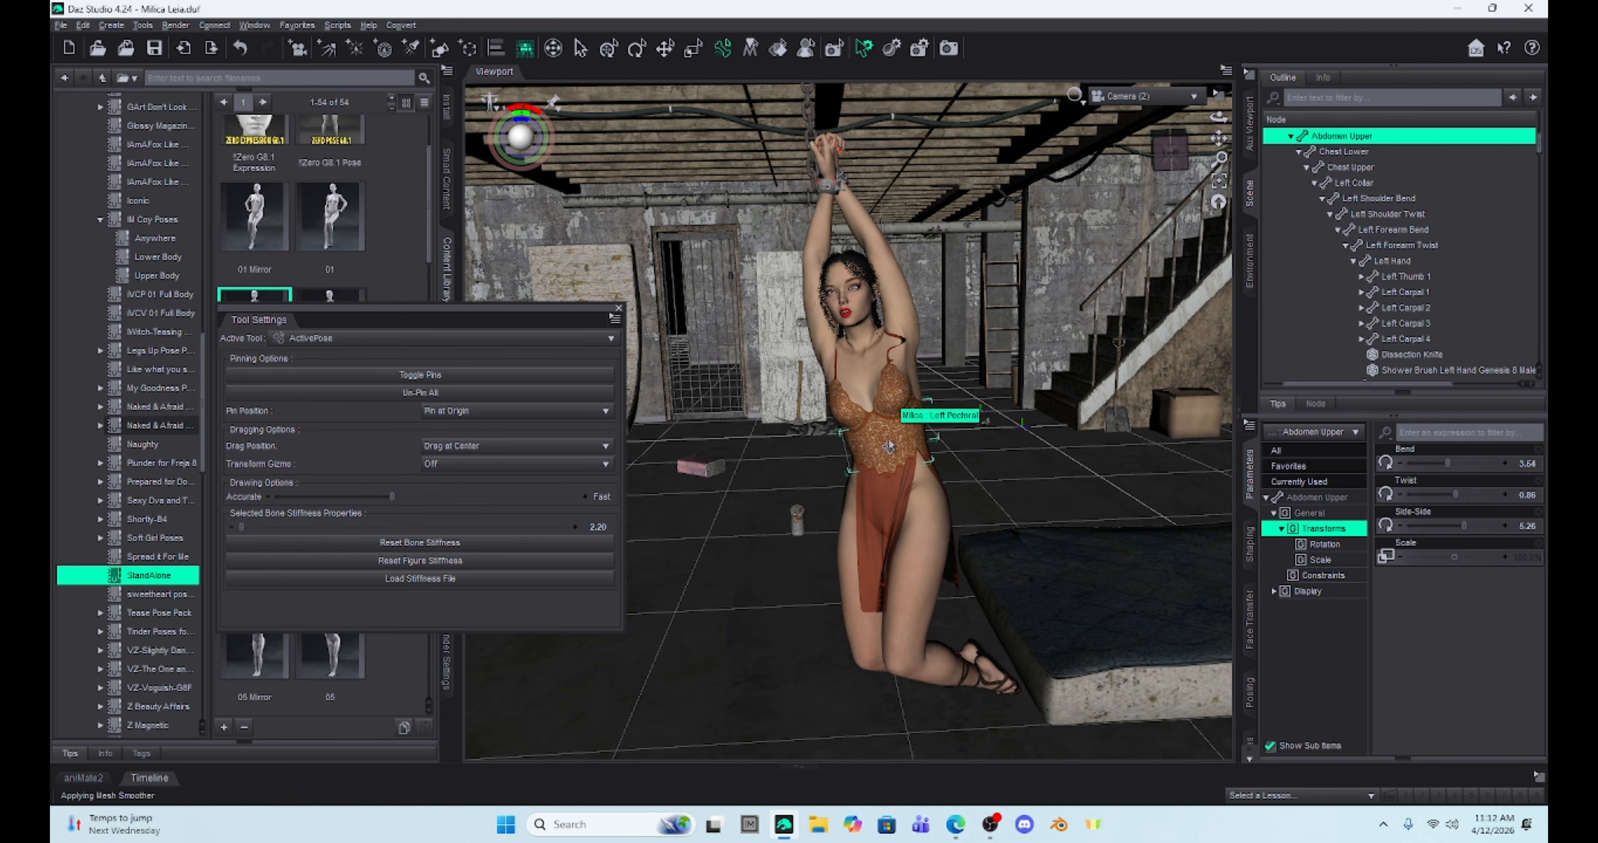
left_click_drag(862, 435, 891, 449)
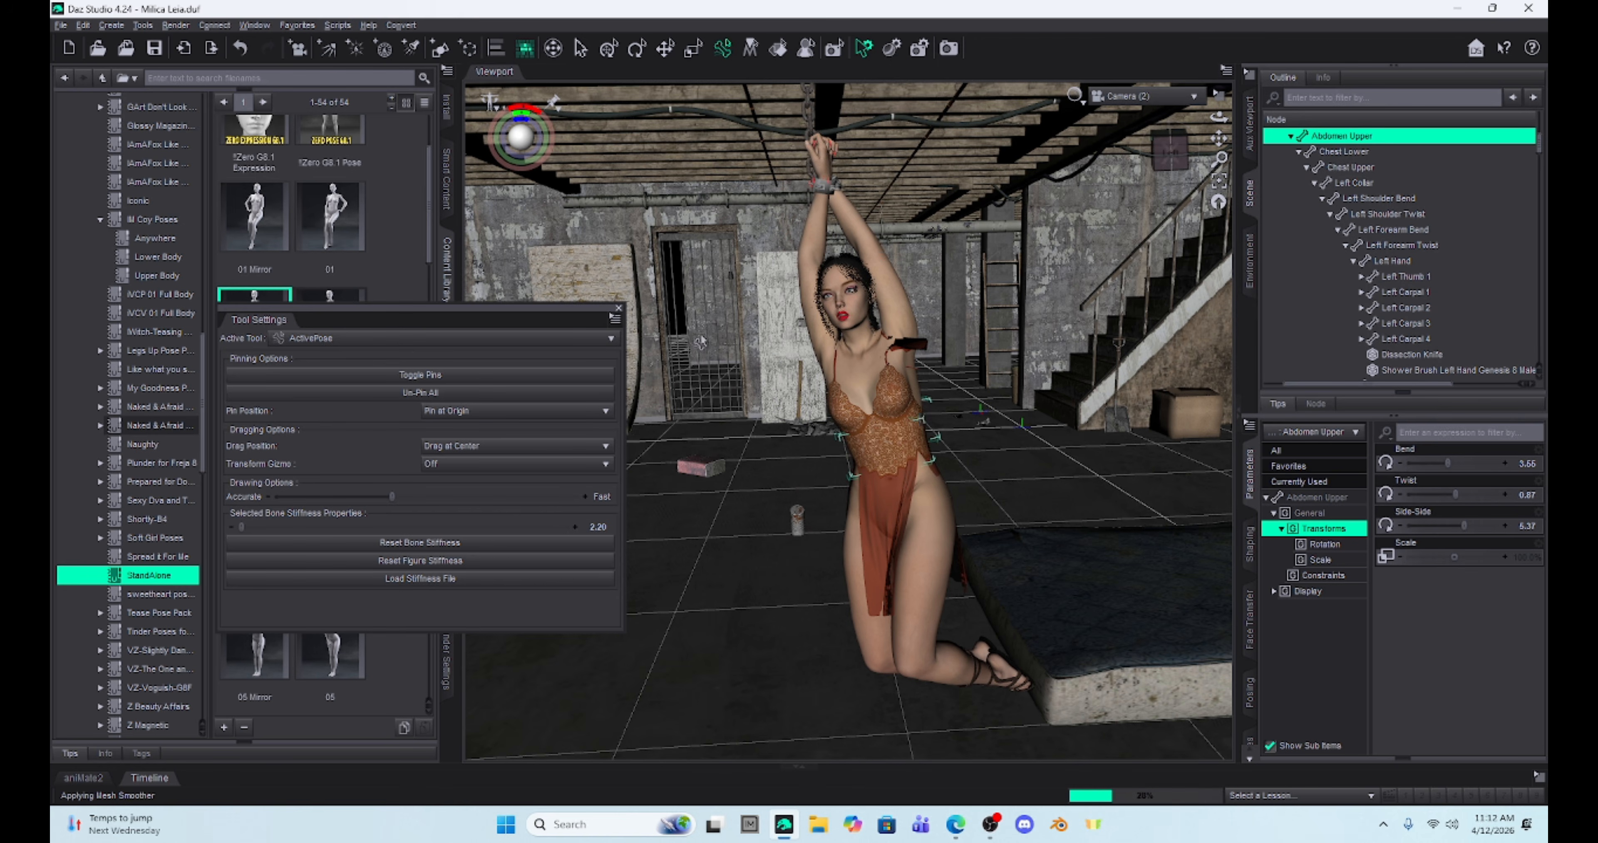
left_click(241, 48)
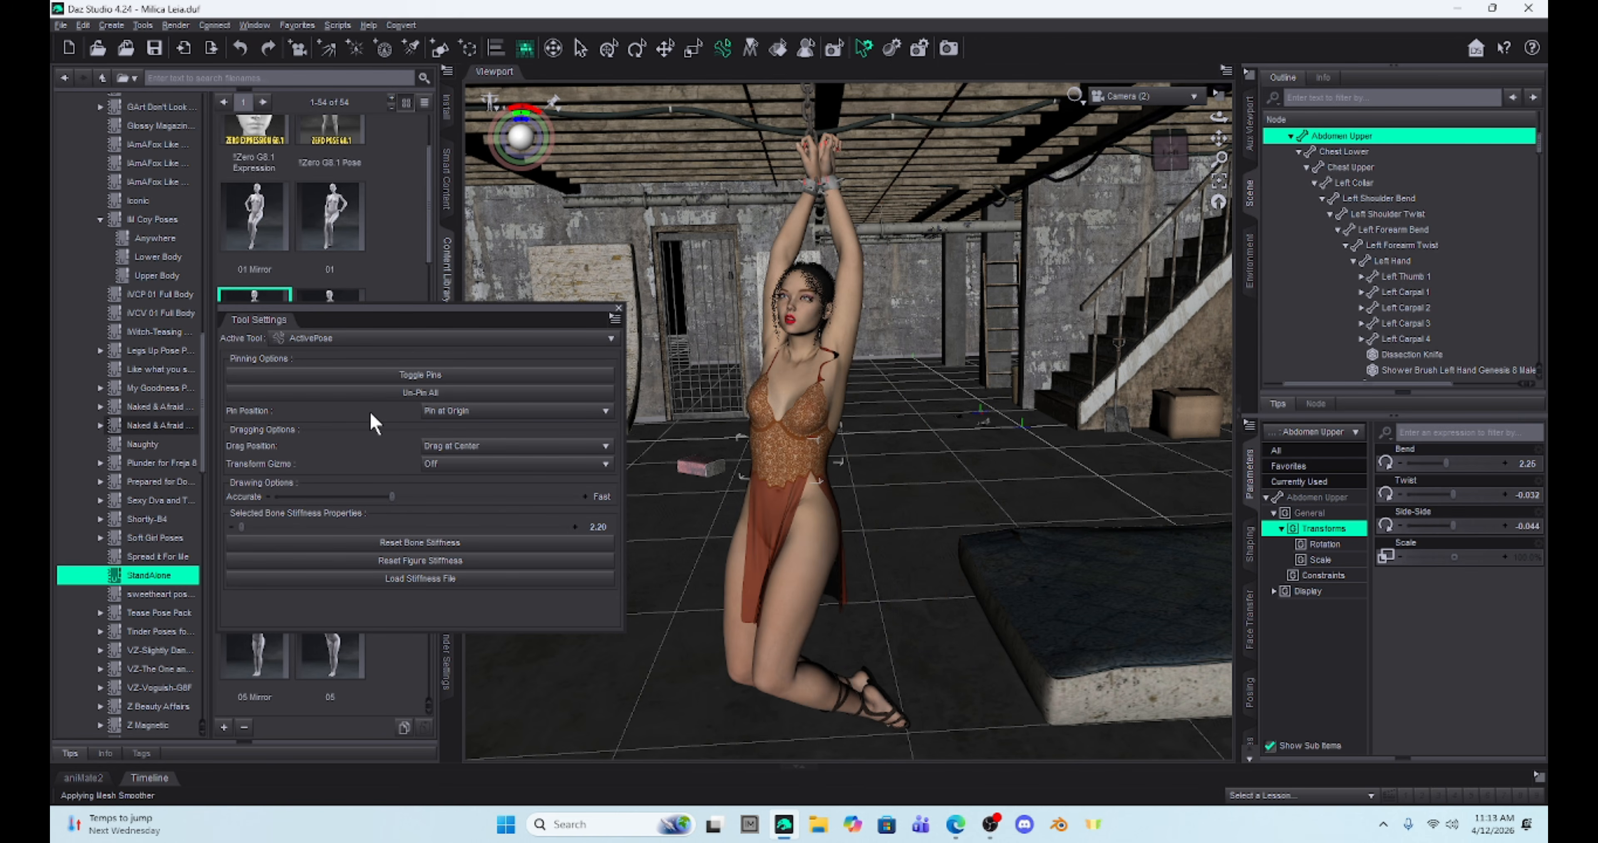
Set the pin position to Pin at End and move the figure by its upper abdomen, up and back down
left_click(488, 422)
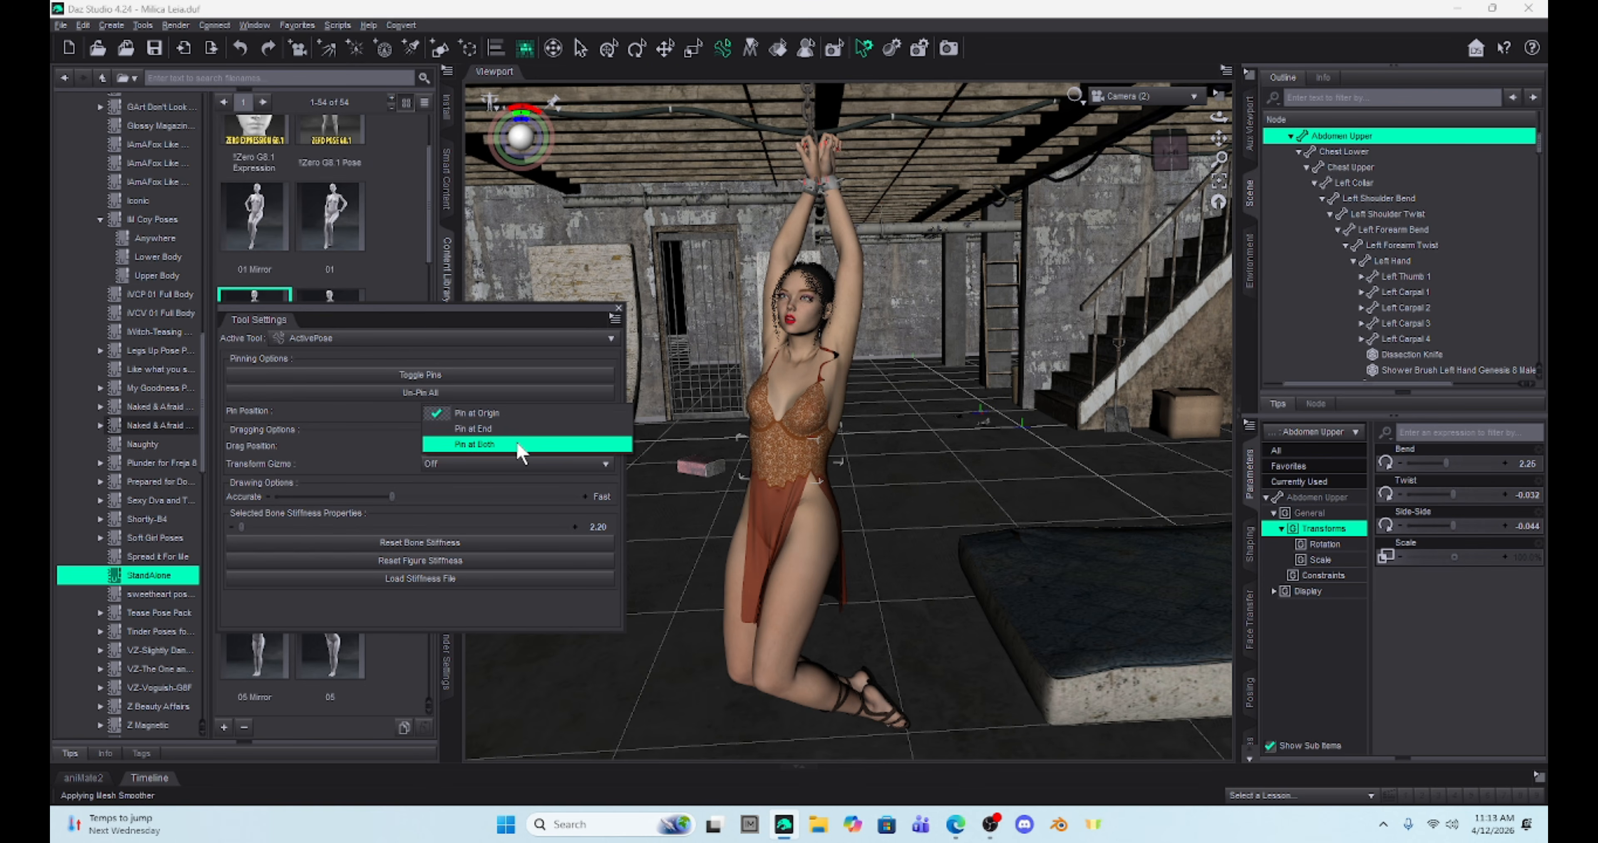
left_click(514, 429)
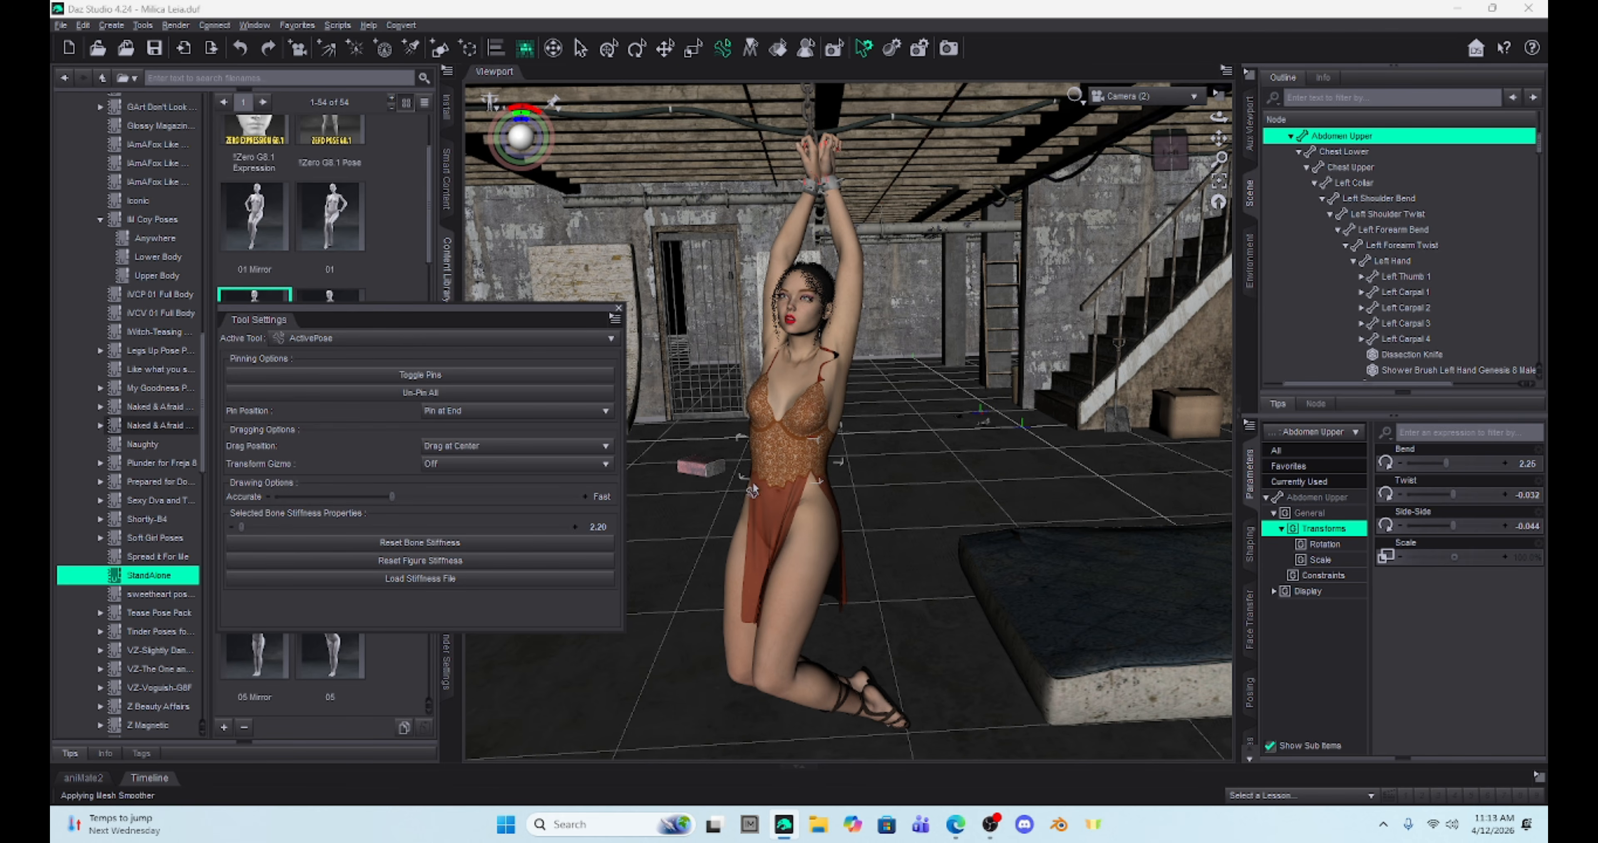
left_click_drag(796, 457, 856, 293)
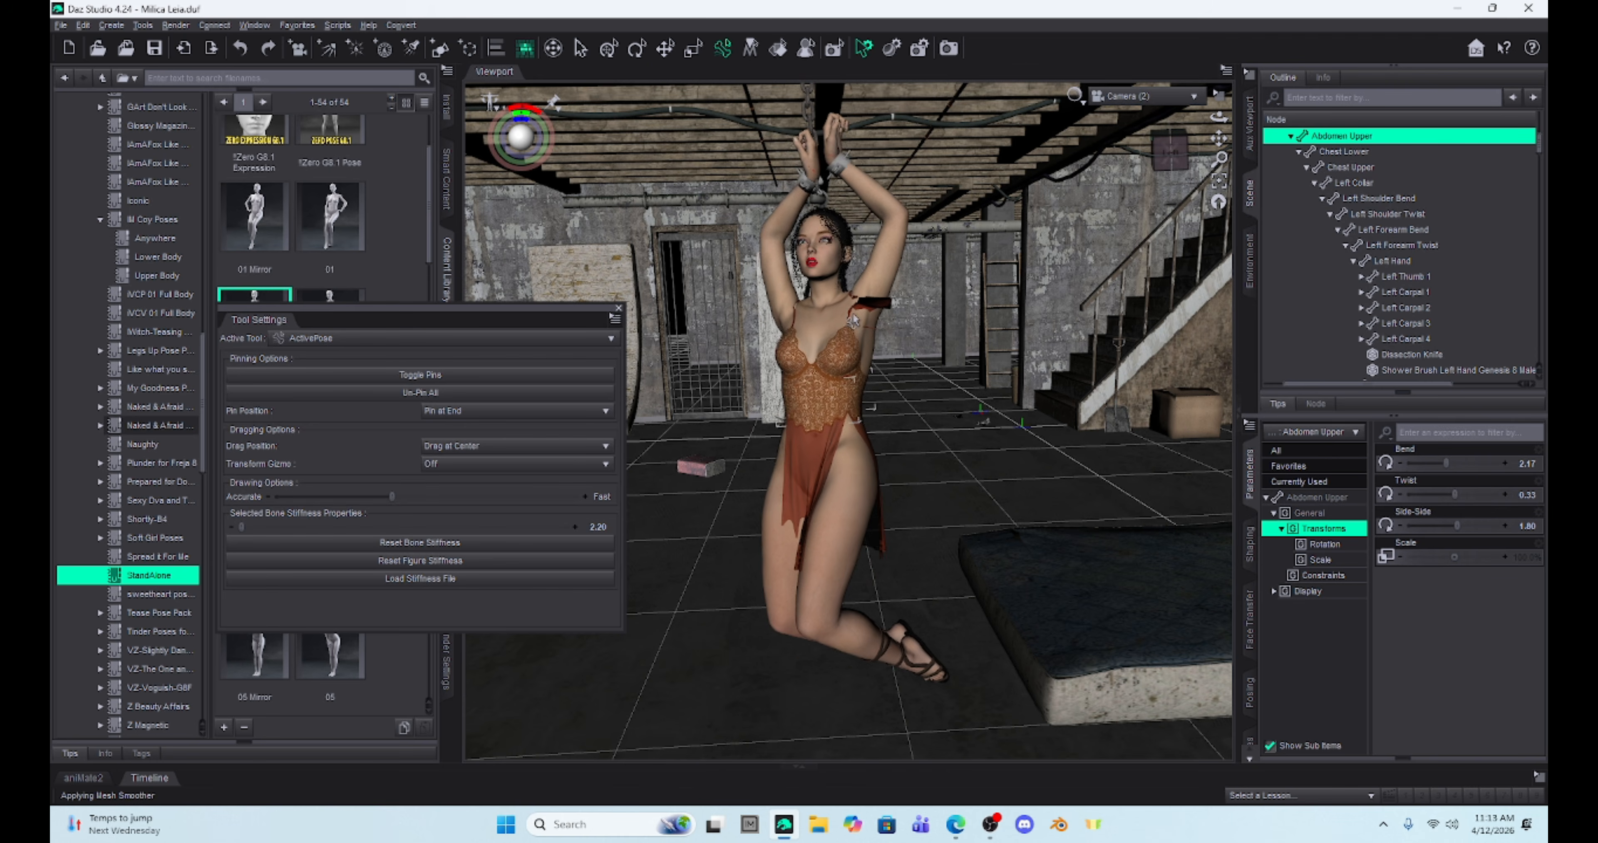
left_click_drag(821, 493, 743, 559)
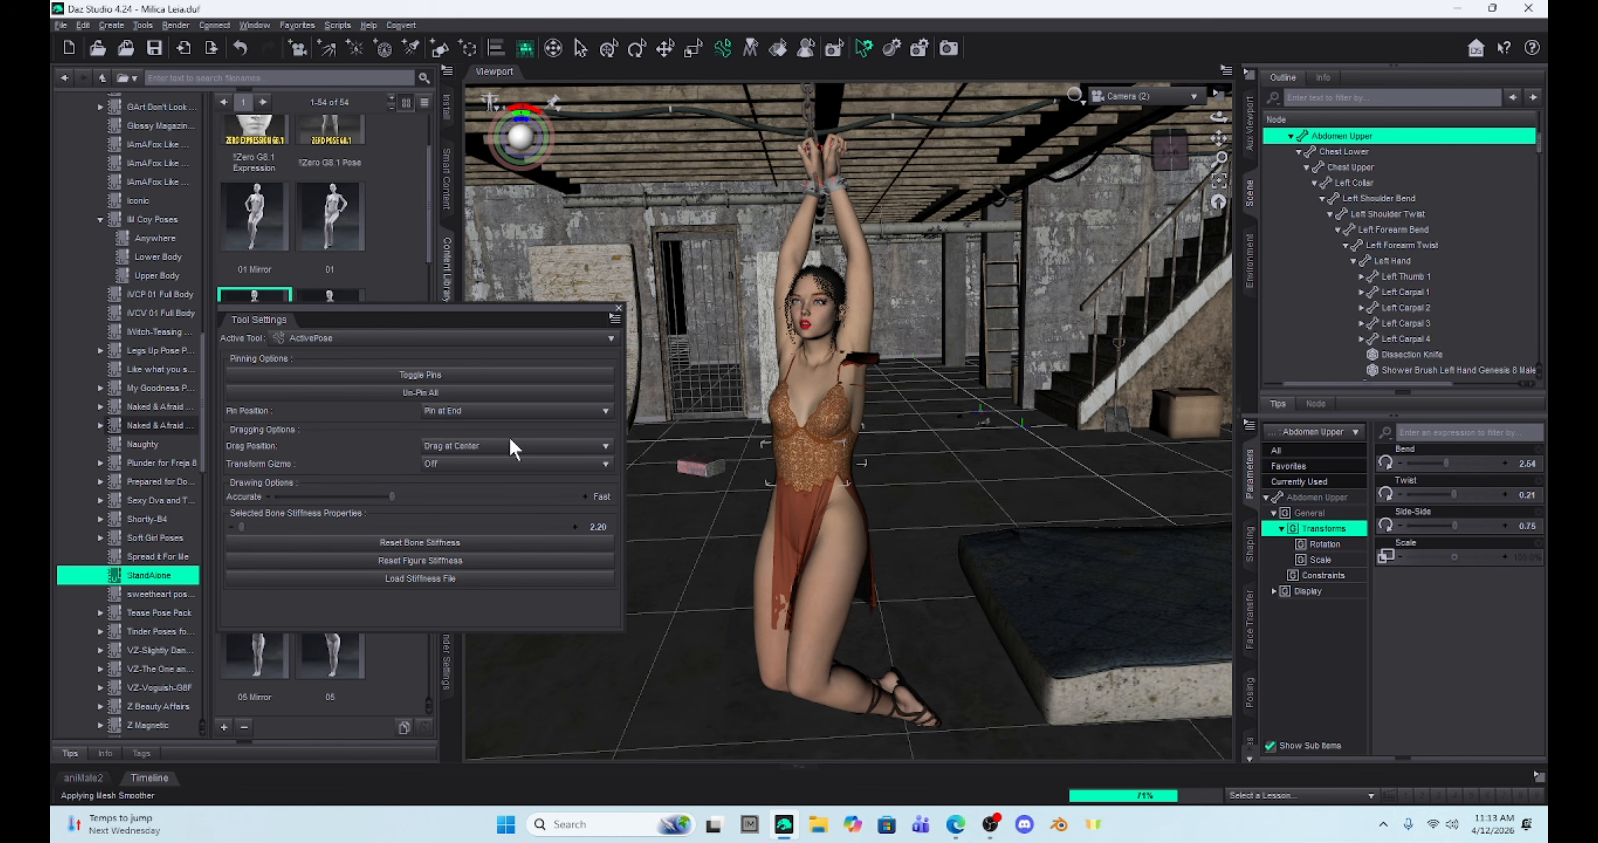
Set the pin position to Pin at Both and move the figure sideways by its upper abdomen
left_click(492, 412)
left_click(492, 430)
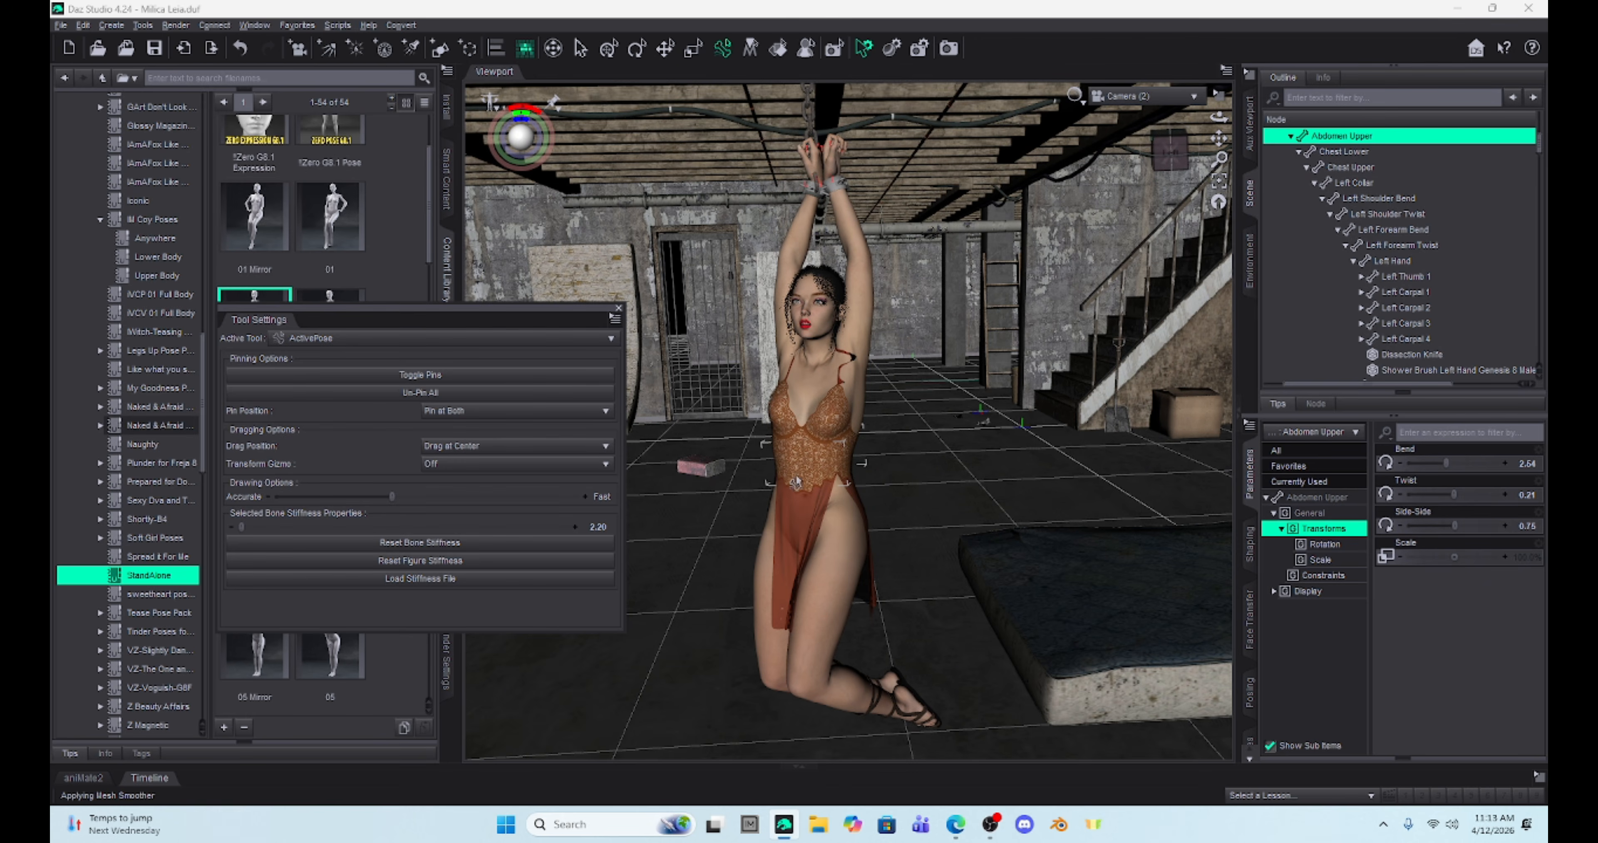
left_click_drag(807, 461, 859, 430)
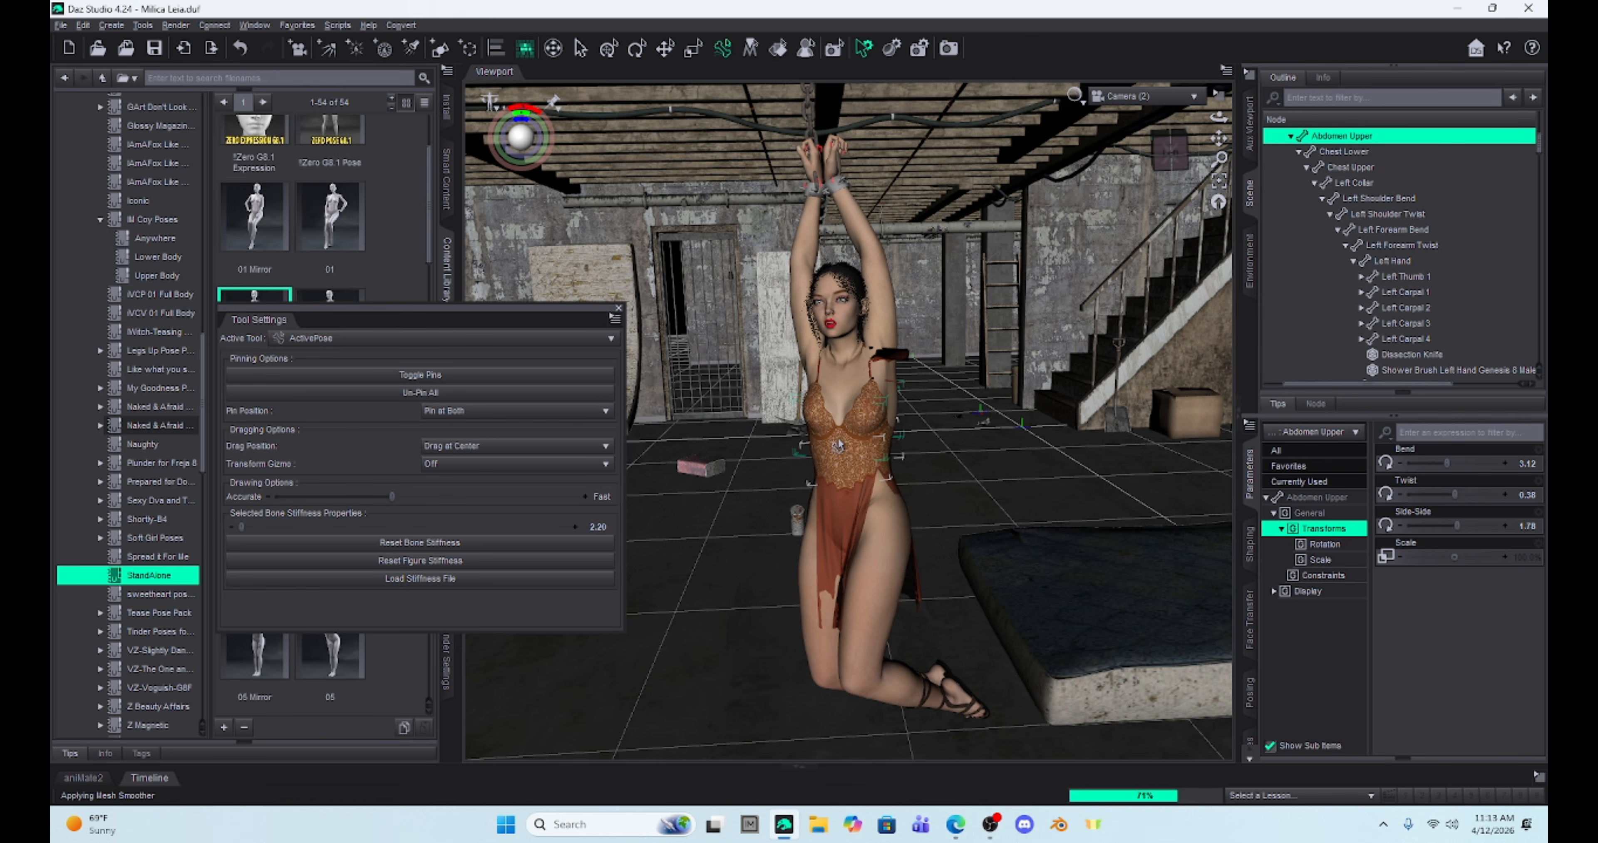
Move the figure by its upper abdomen using Pin at Origin as pin position and Drag at Center as drag position
left_click(520, 412)
left_click(522, 382)
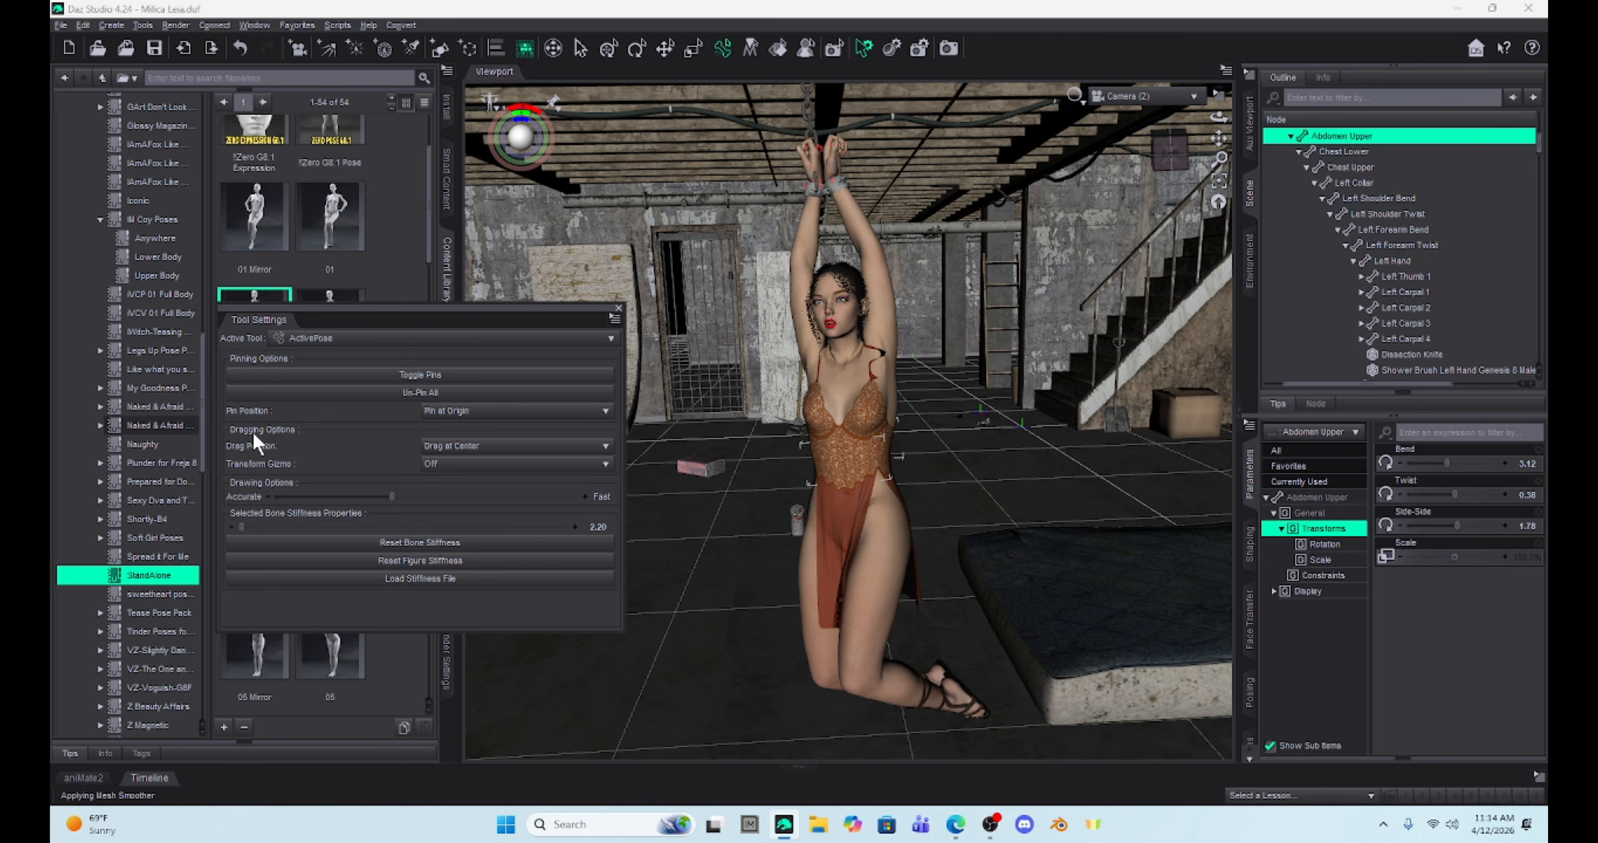
left_click(488, 447)
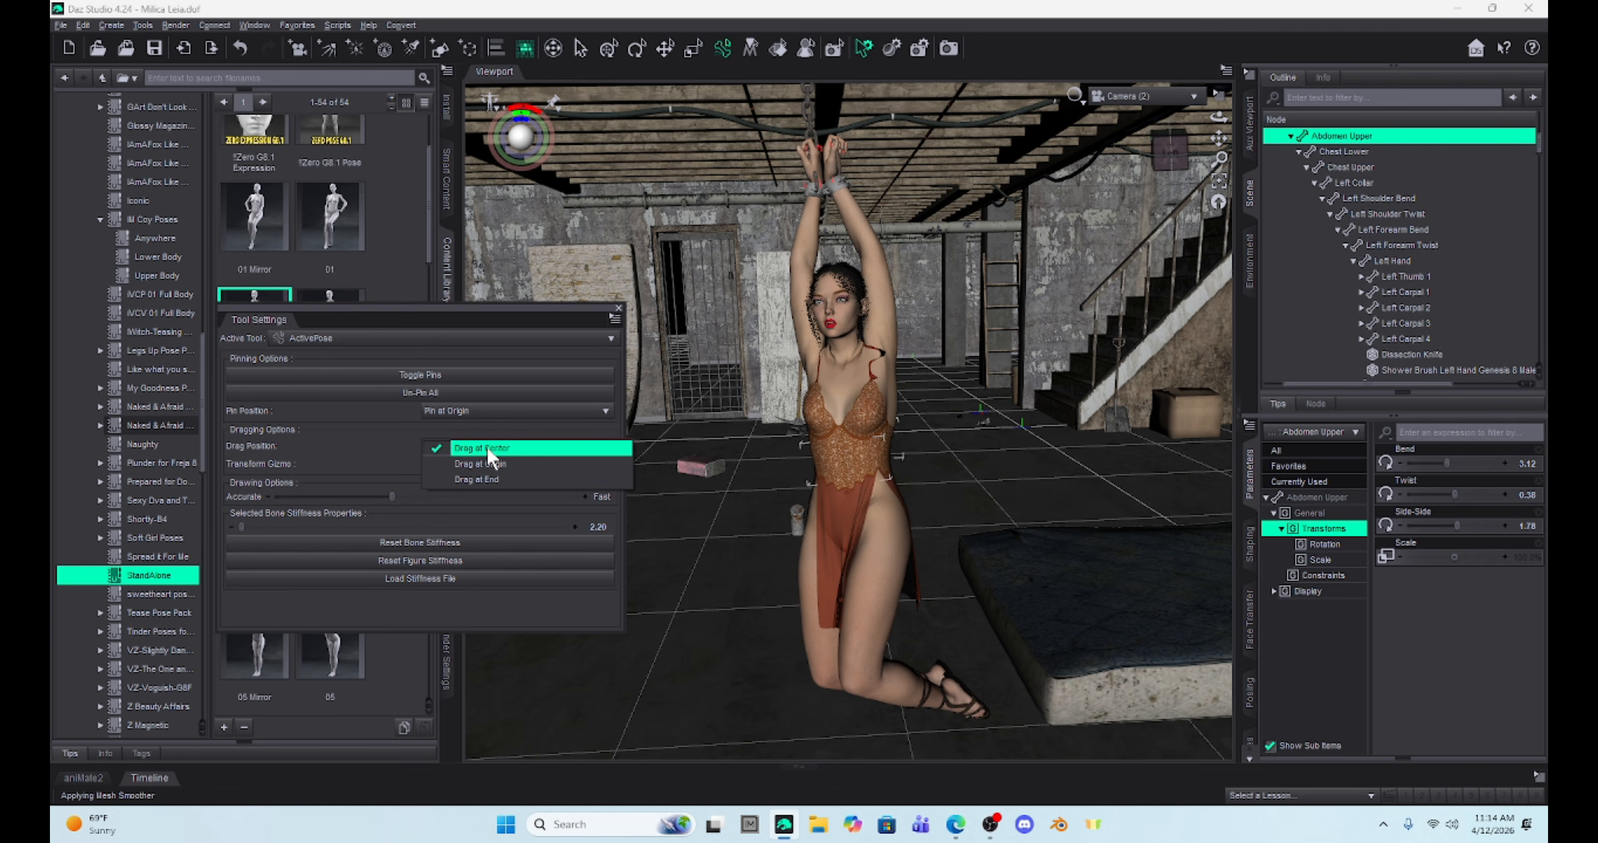
left_click(498, 464)
left_click(495, 452)
left_click(496, 462)
left_click(502, 448)
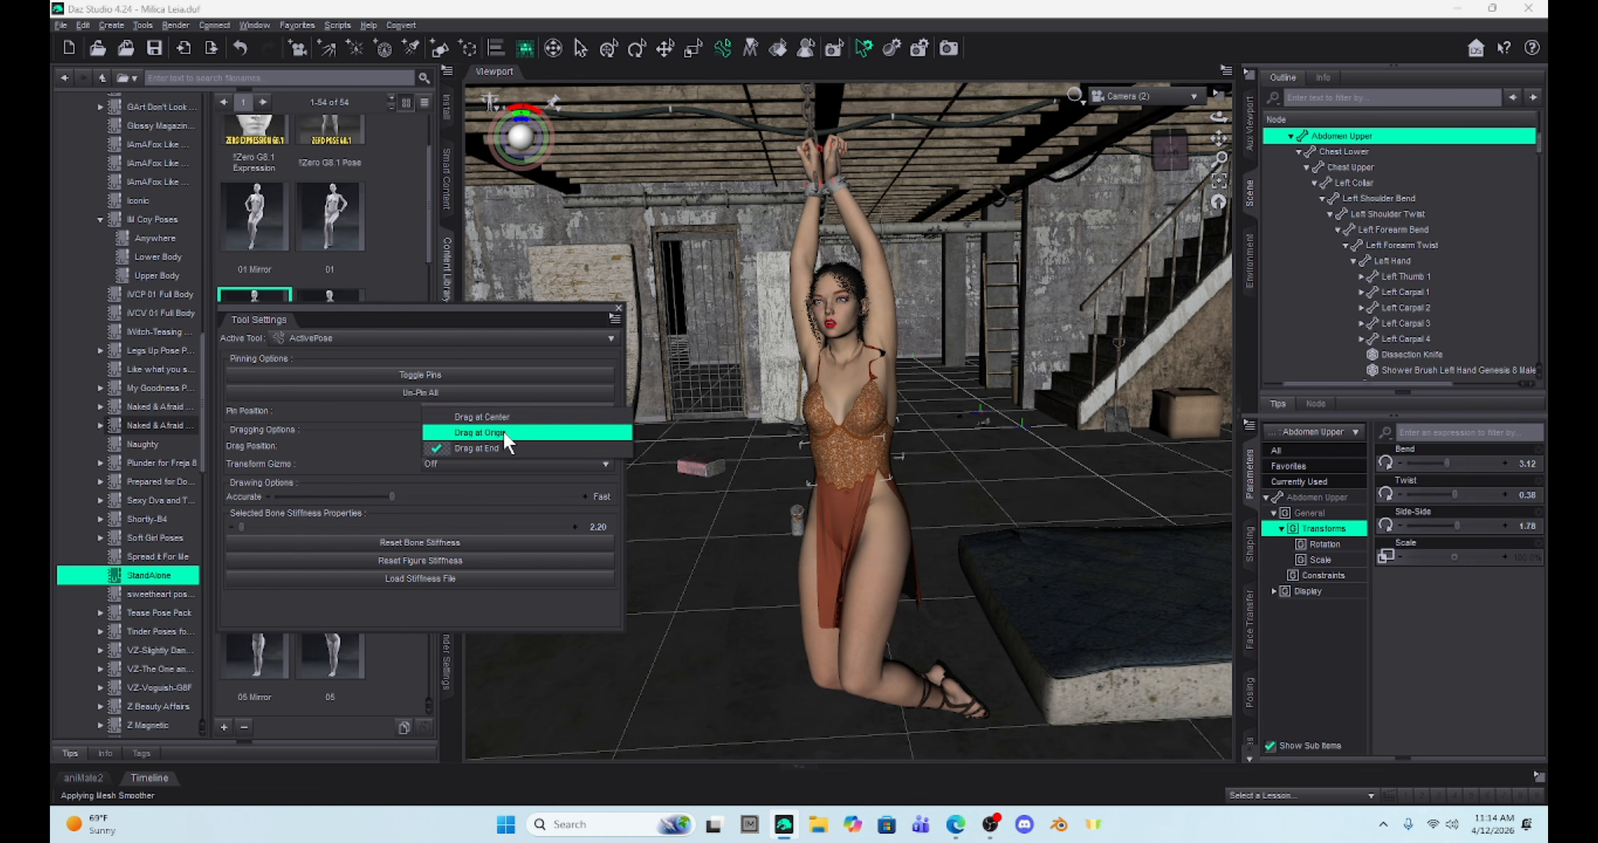
left_click(503, 420)
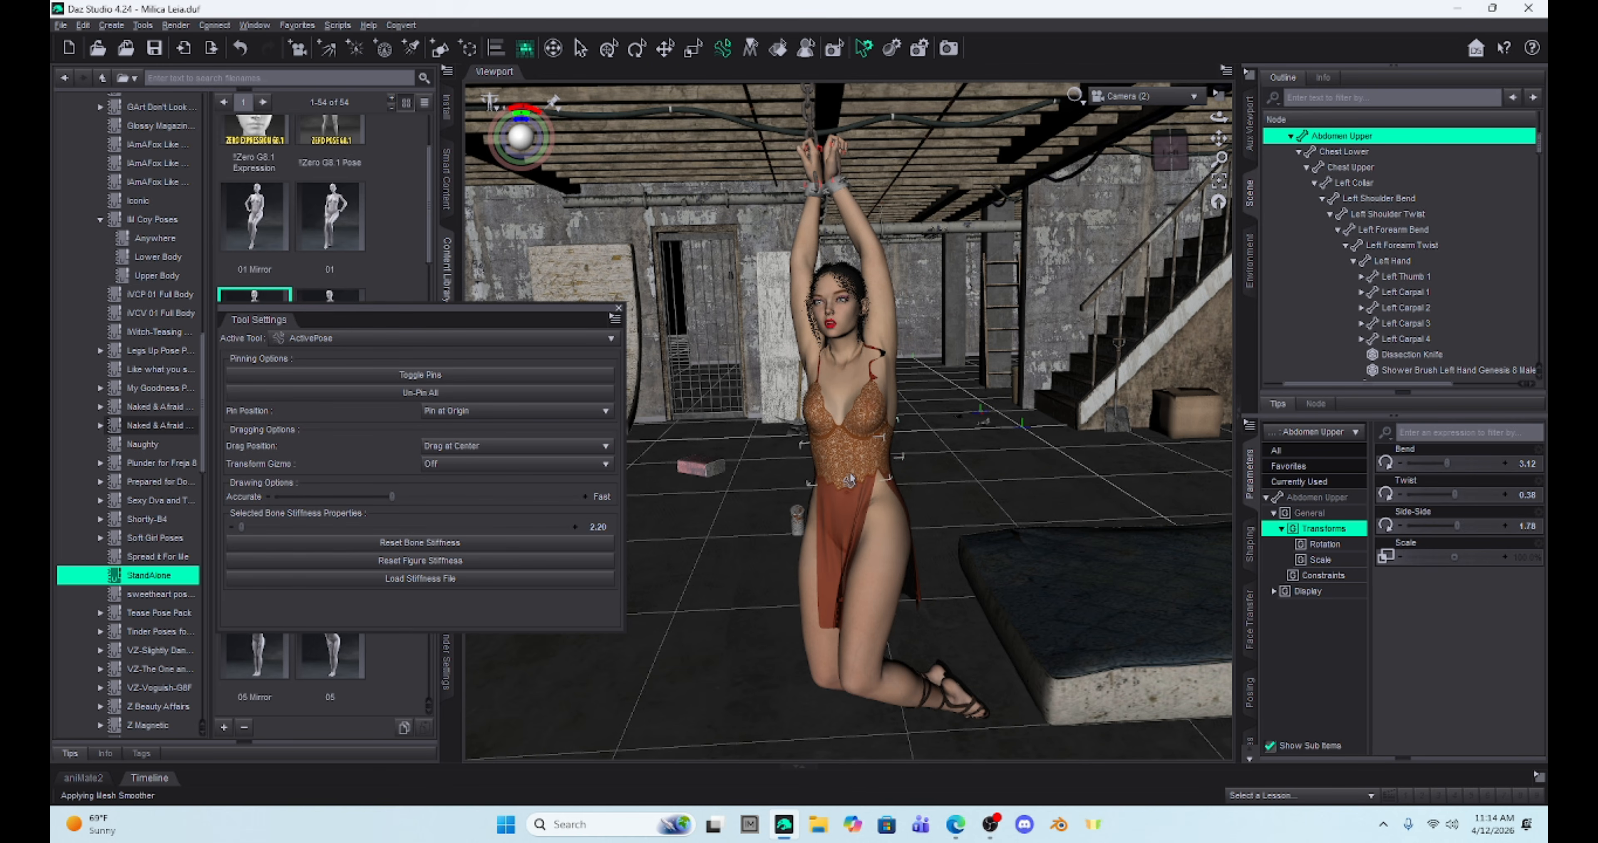
left_click_drag(829, 455, 765, 419)
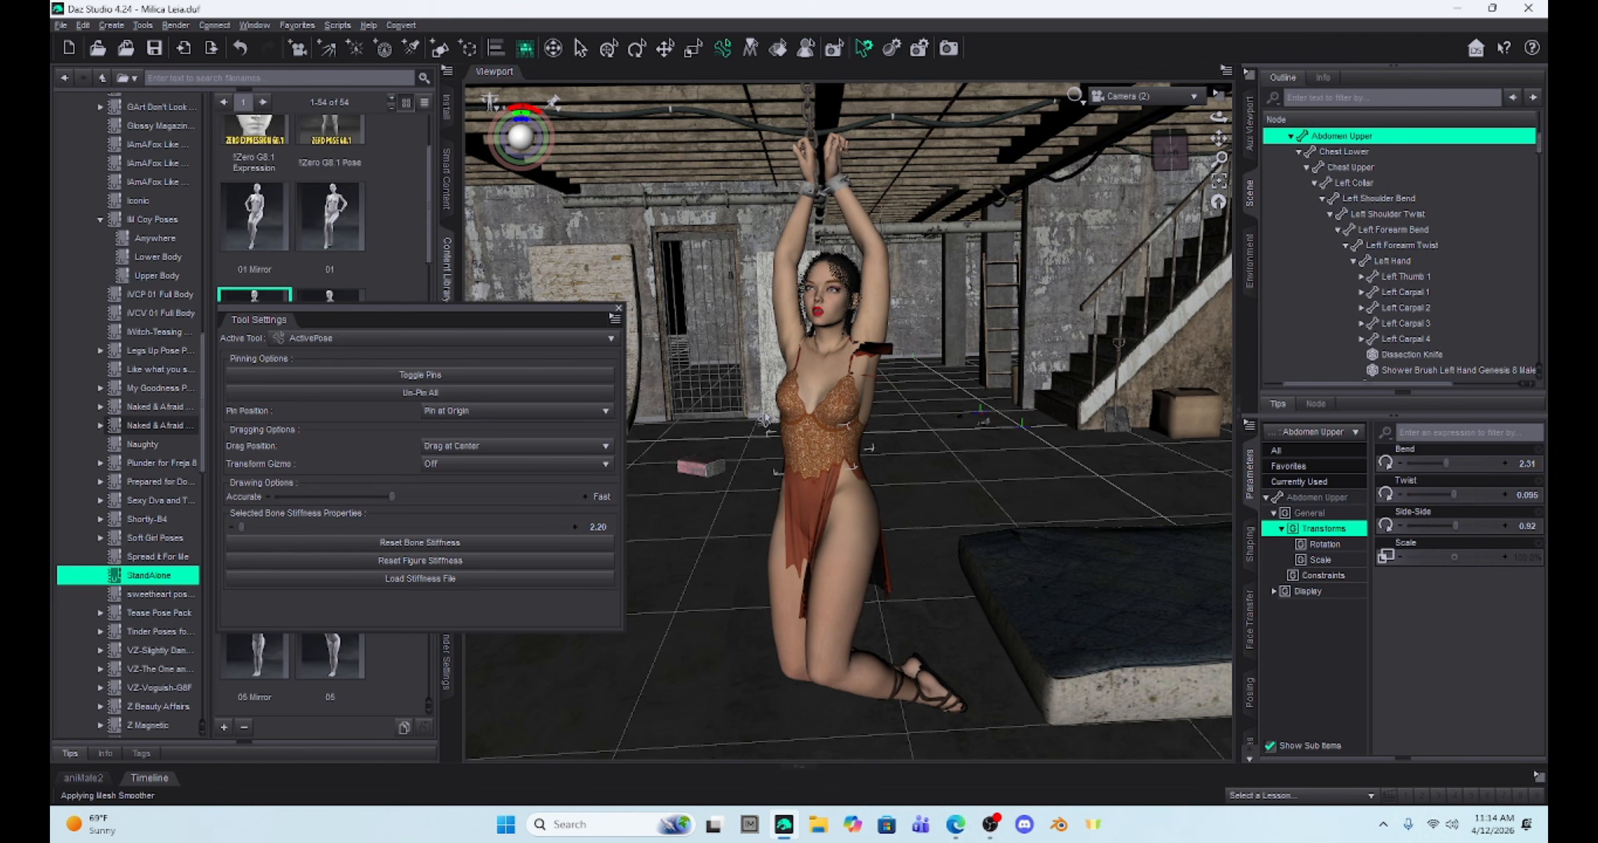
Set the pin position to Pin at End and nudge the figure's upper abdomen slightly
left_click(534, 412)
left_click(538, 432)
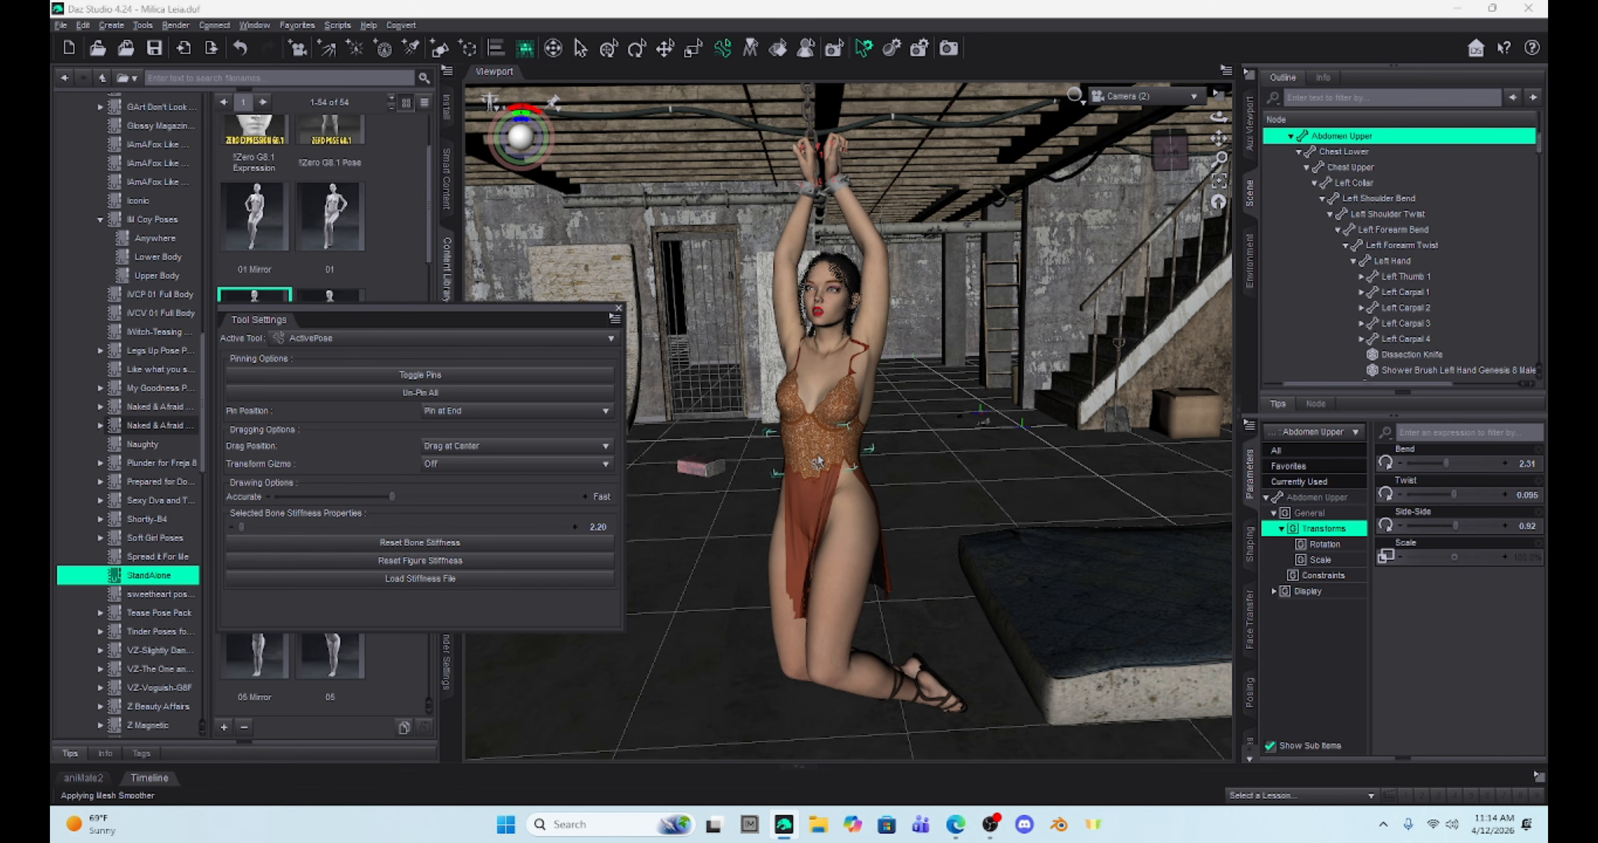
mouse_move(818, 462)
left_mouse_down()
mouse_move(744, 407)
mouse_move(855, 461)
mouse_move(876, 443)
mouse_move(803, 452)
left_mouse_up()
Set the drag position to Drag at End, and try moving the upper abdomen before undoing the moves
left_click(519, 446)
left_click(520, 479)
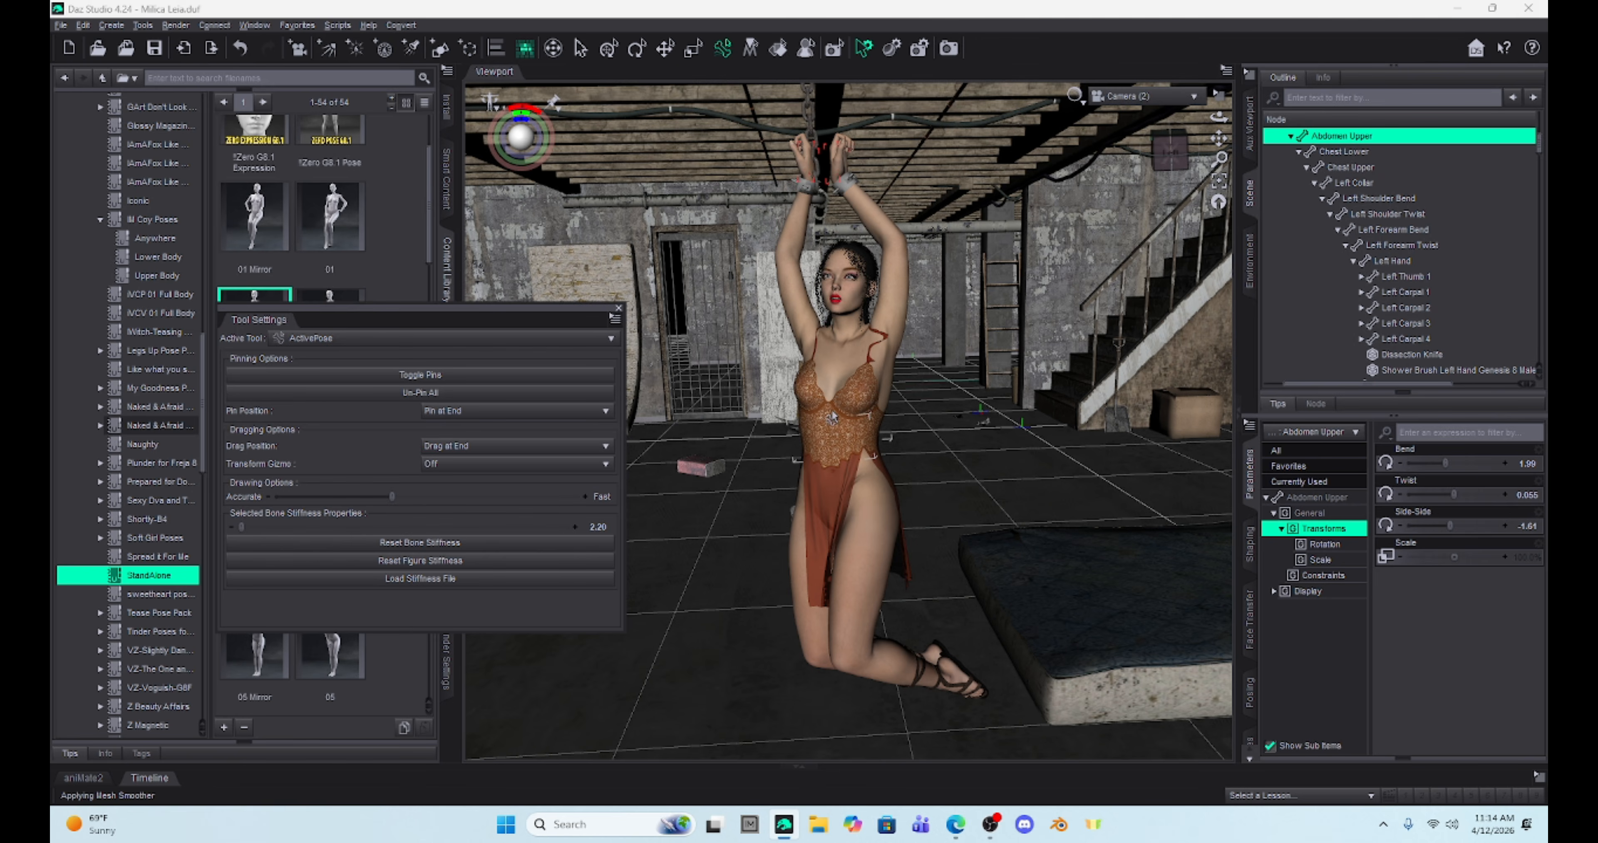
left_click_drag(834, 450, 883, 447)
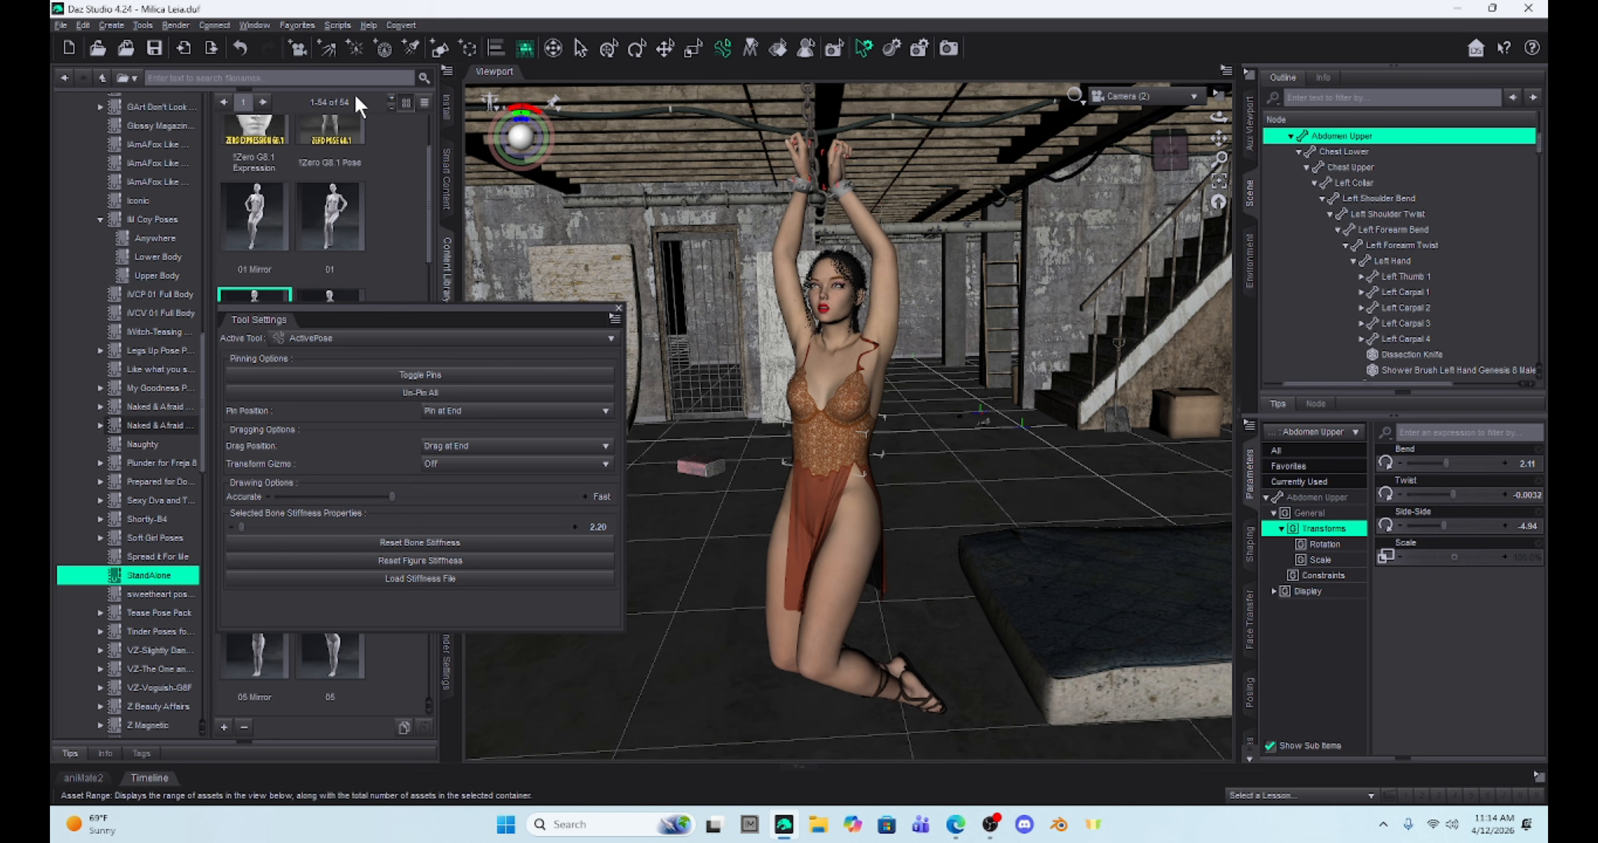
left_click(239, 48)
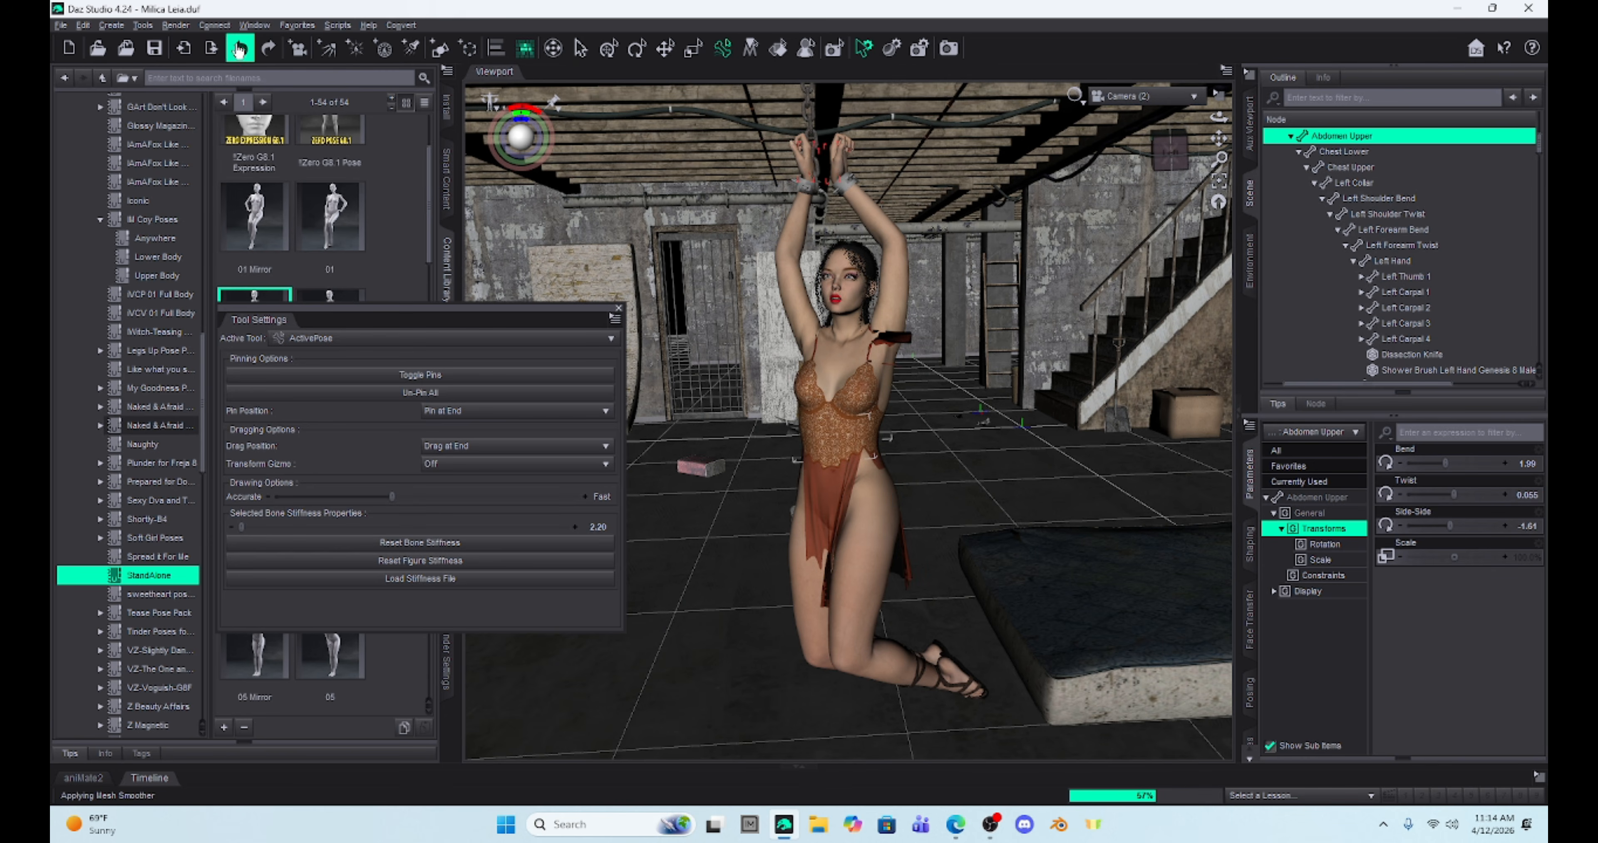
left_click(239, 48)
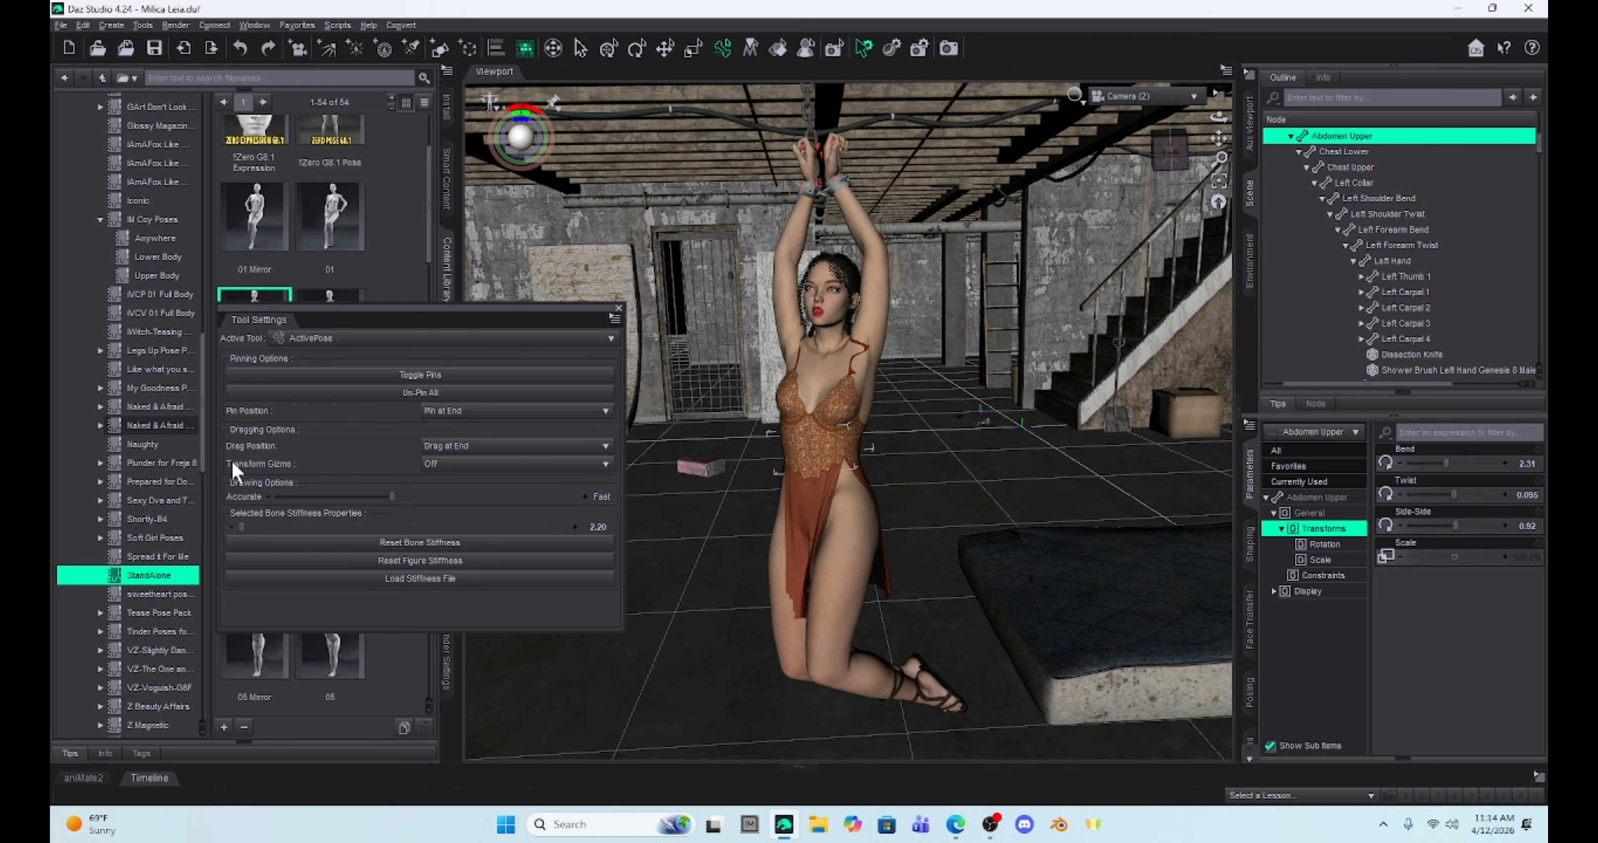
Try moving the upper abdomen with the transform gizmo on, and restore both the gizmo's Off setting and the previous pose
left_click(469, 473)
left_click(588, 486)
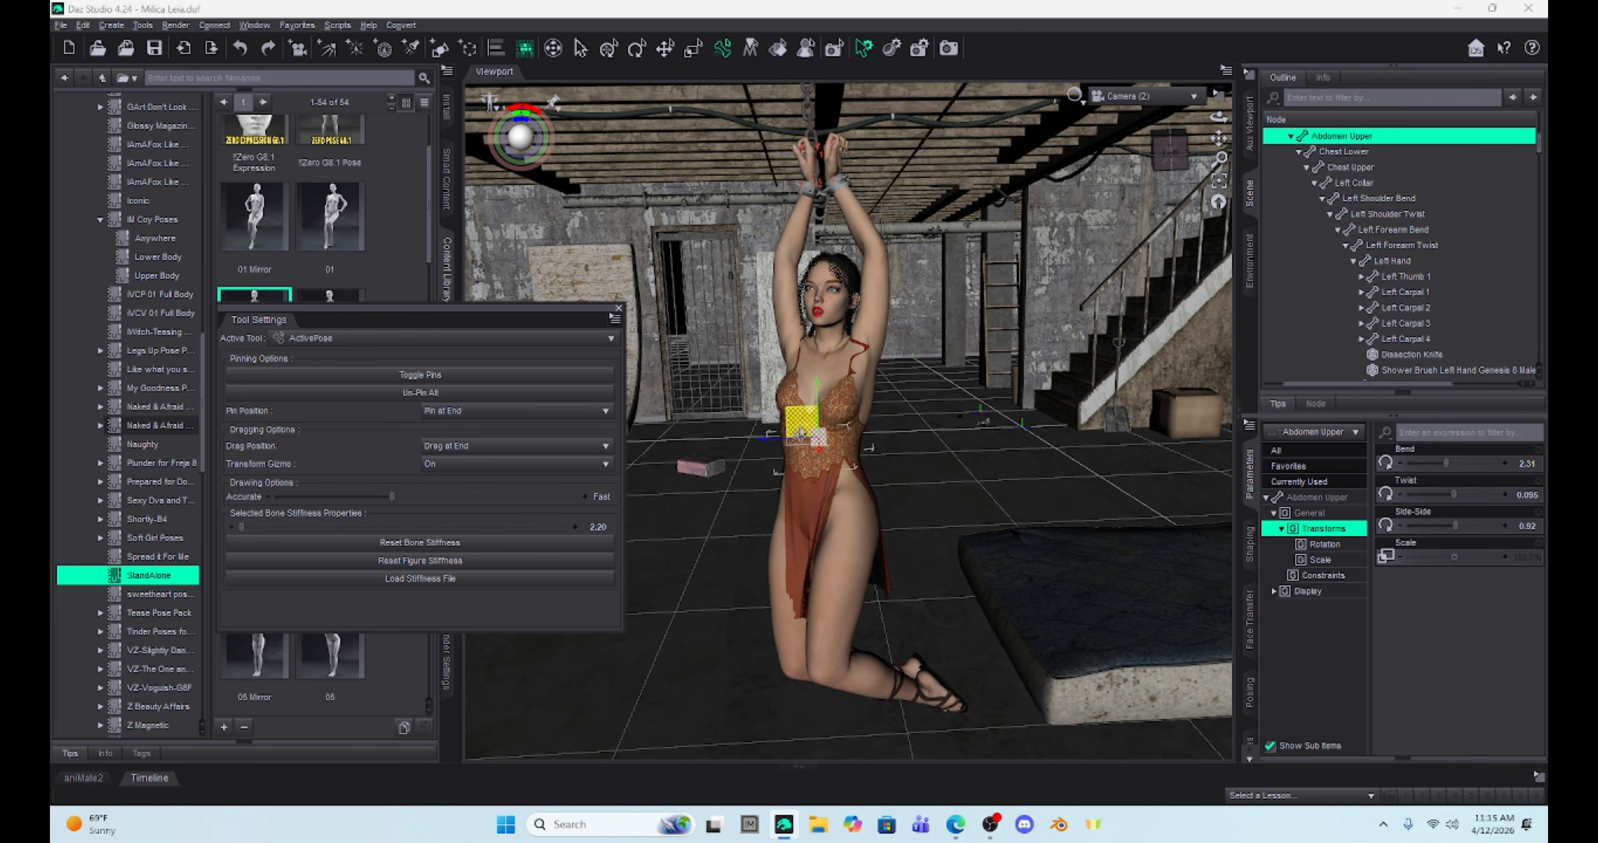
left_click_drag(801, 430, 1013, 445)
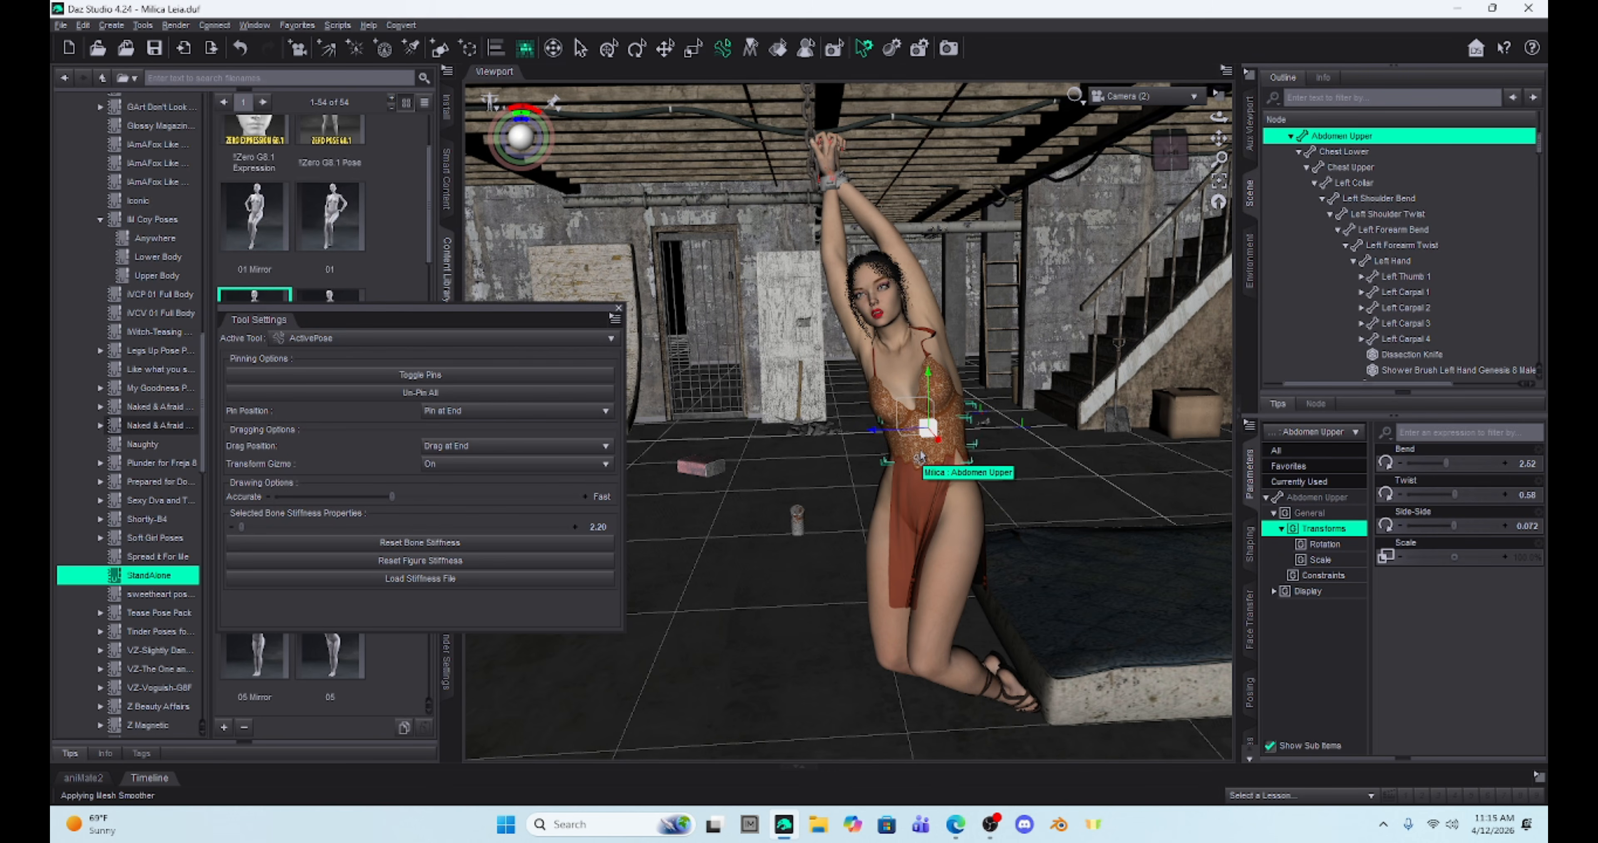
left_click(515, 464)
left_click(499, 460)
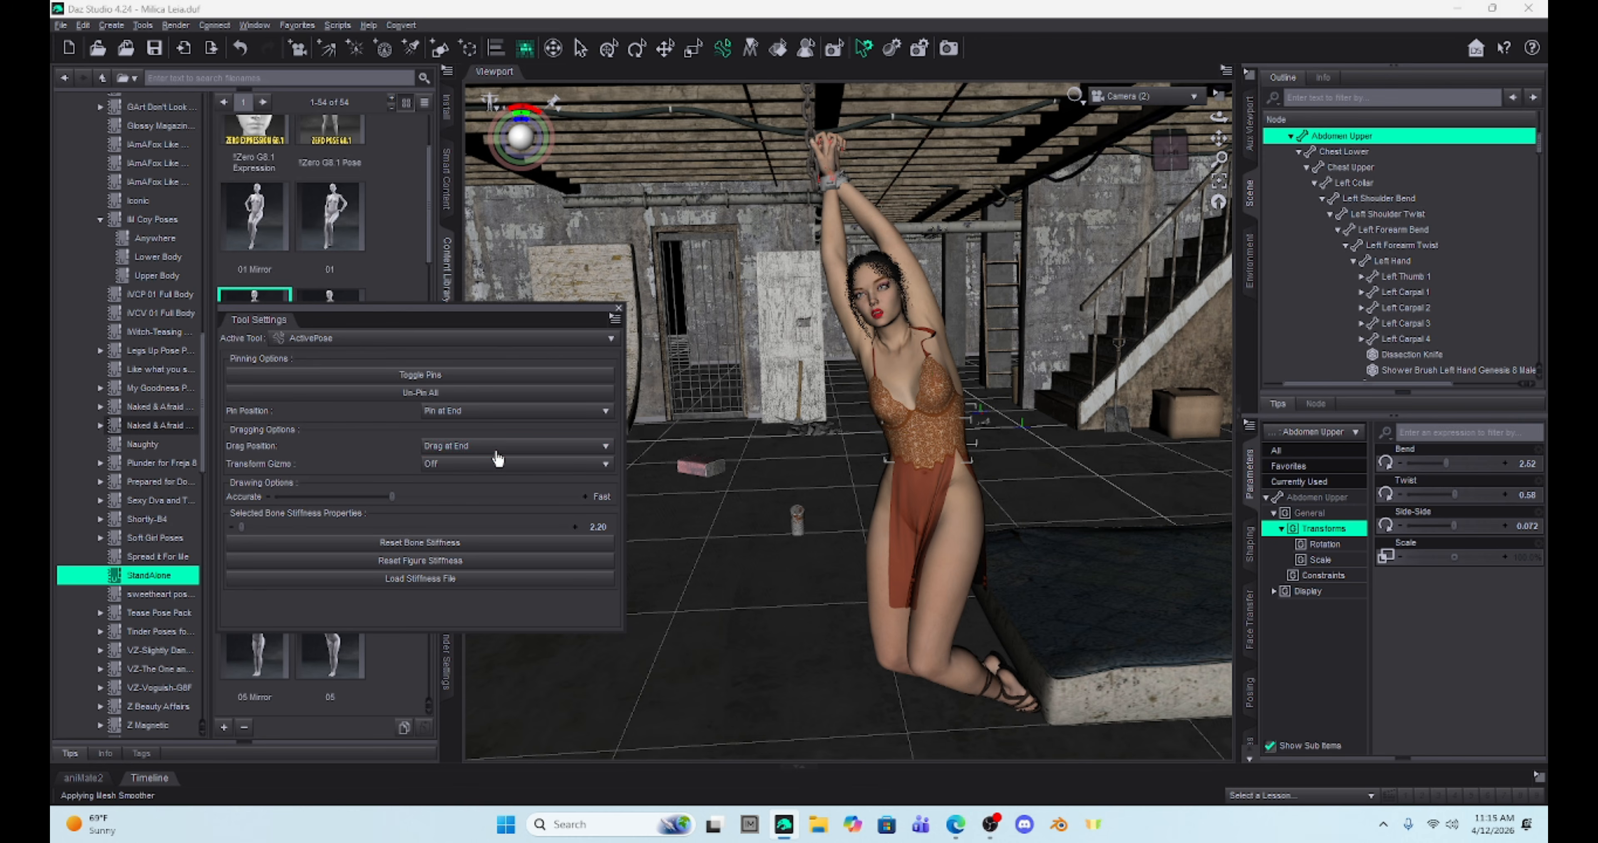
left_click(240, 50)
left_click(241, 49)
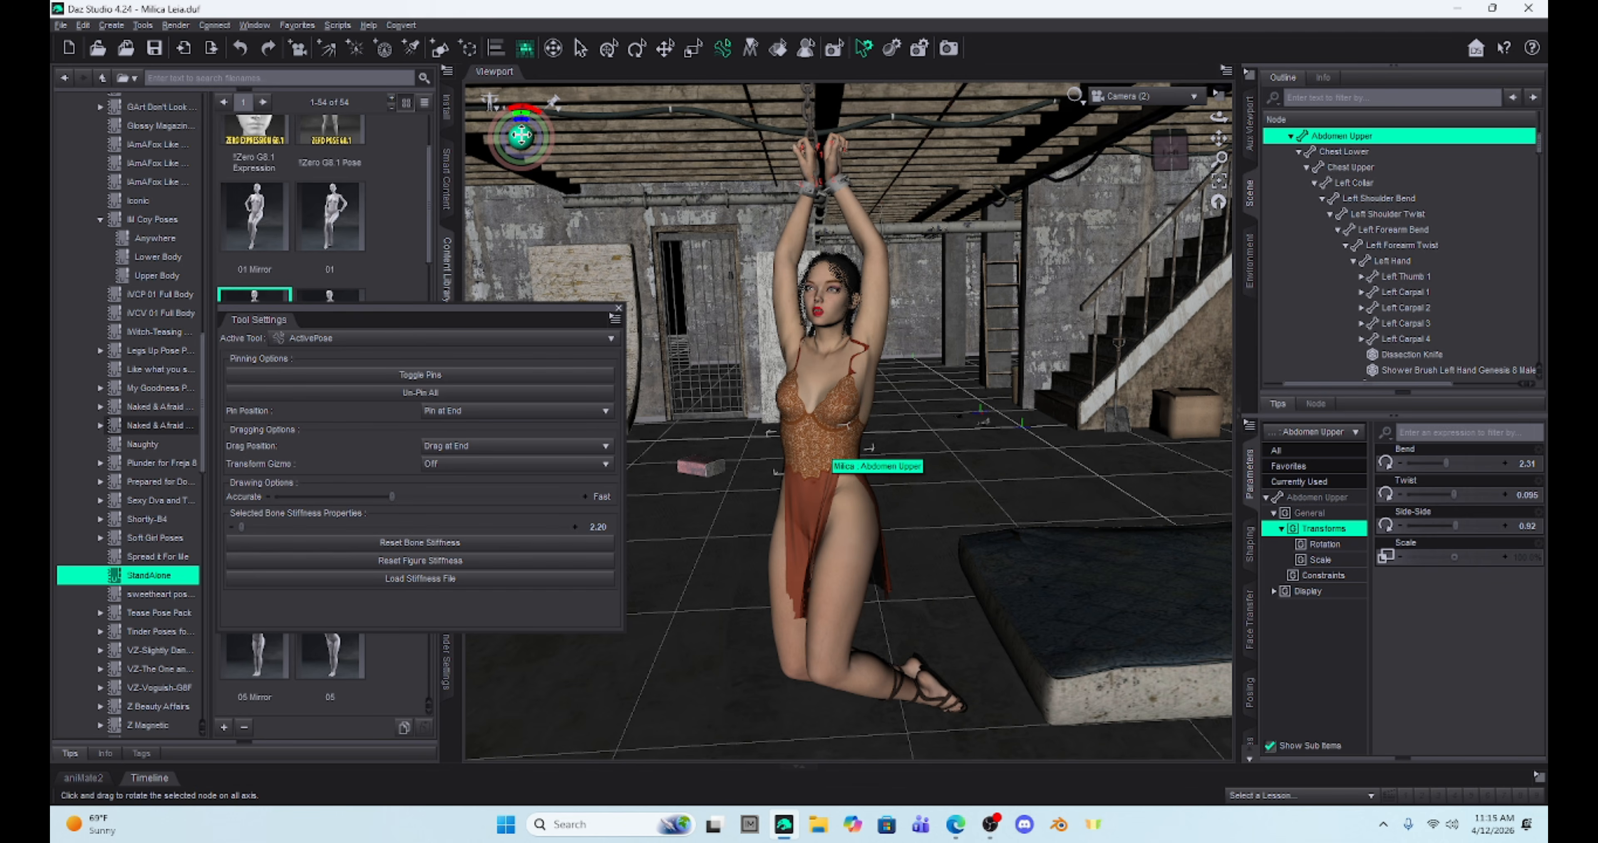
Try rotating the figure's upper abdomen on all axes at once, and undo the rotation
left_click_drag(521, 137, 513, 139)
left_click_drag(409, 68, 372, 65)
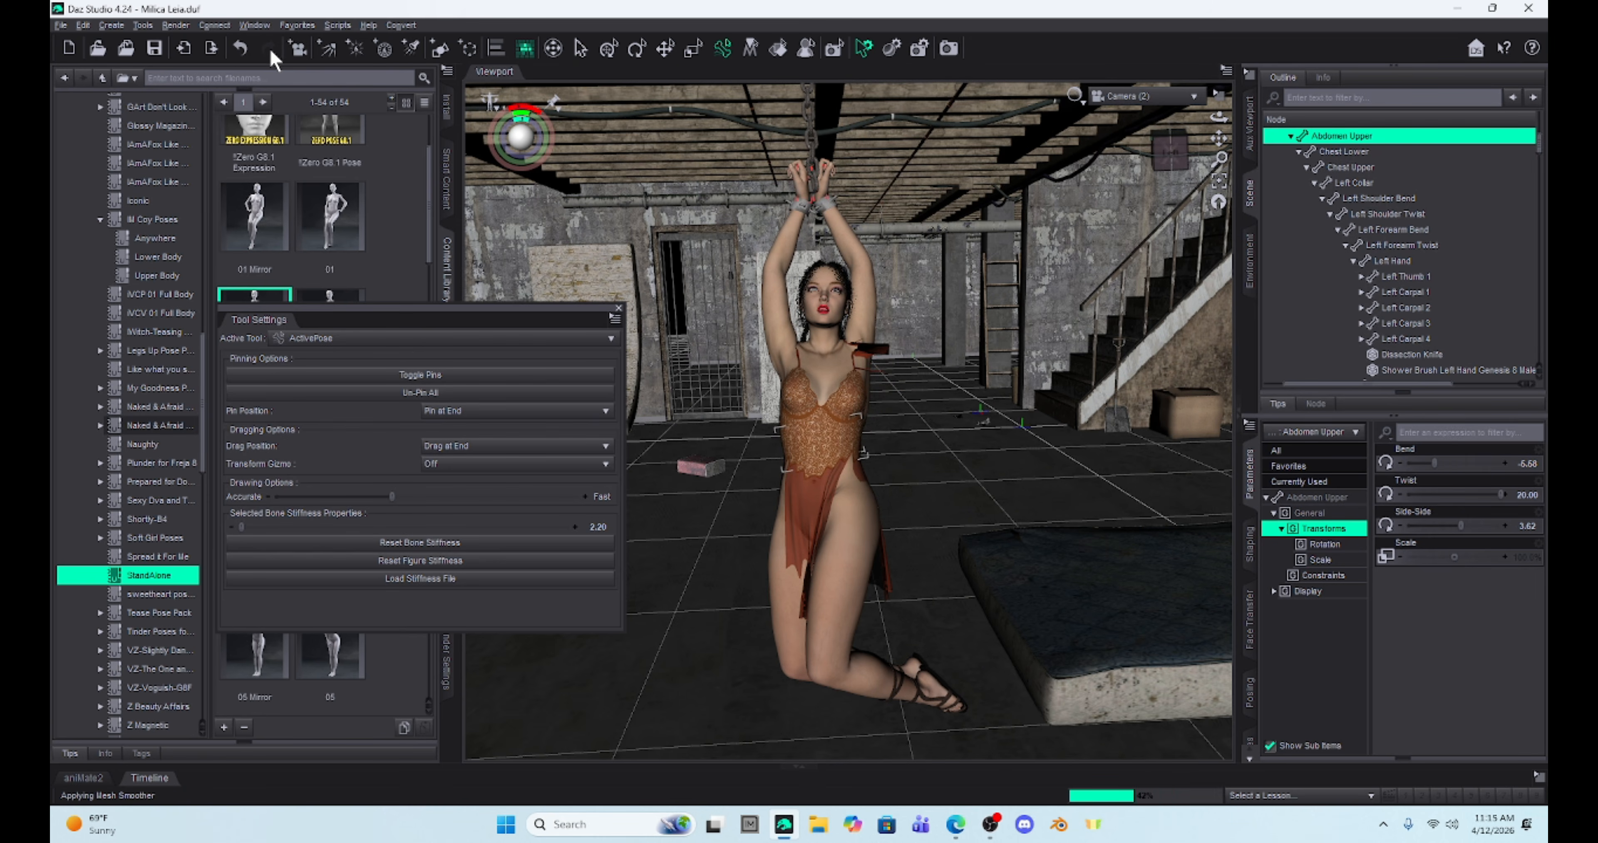
left_click(241, 50)
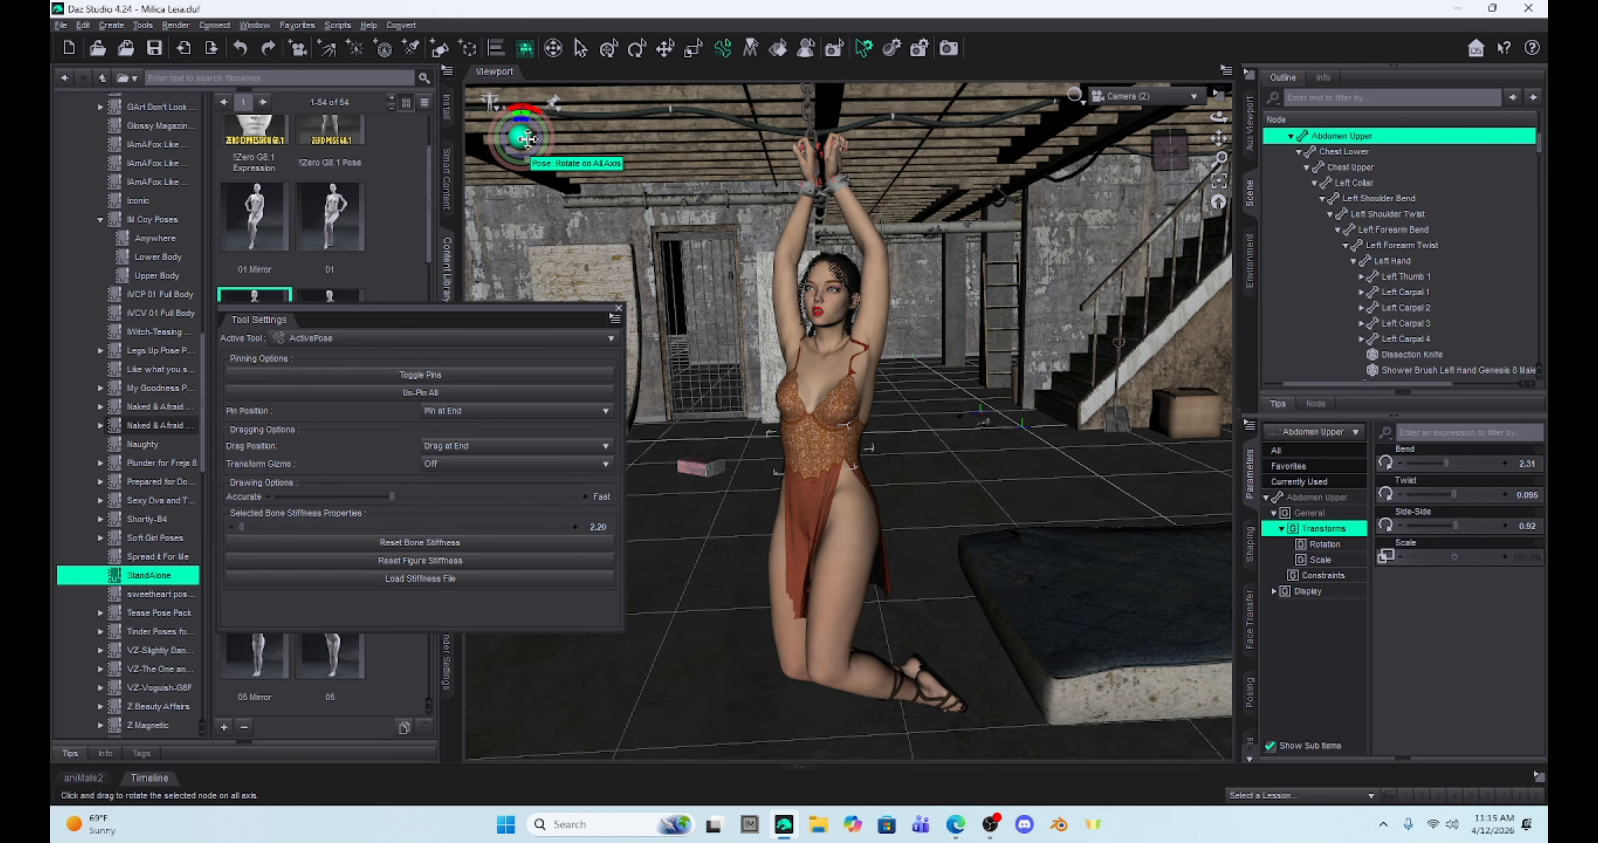
Try setting the left thigh's Side-Side rotation to about 7.30, and undo the change
left_click(836, 576)
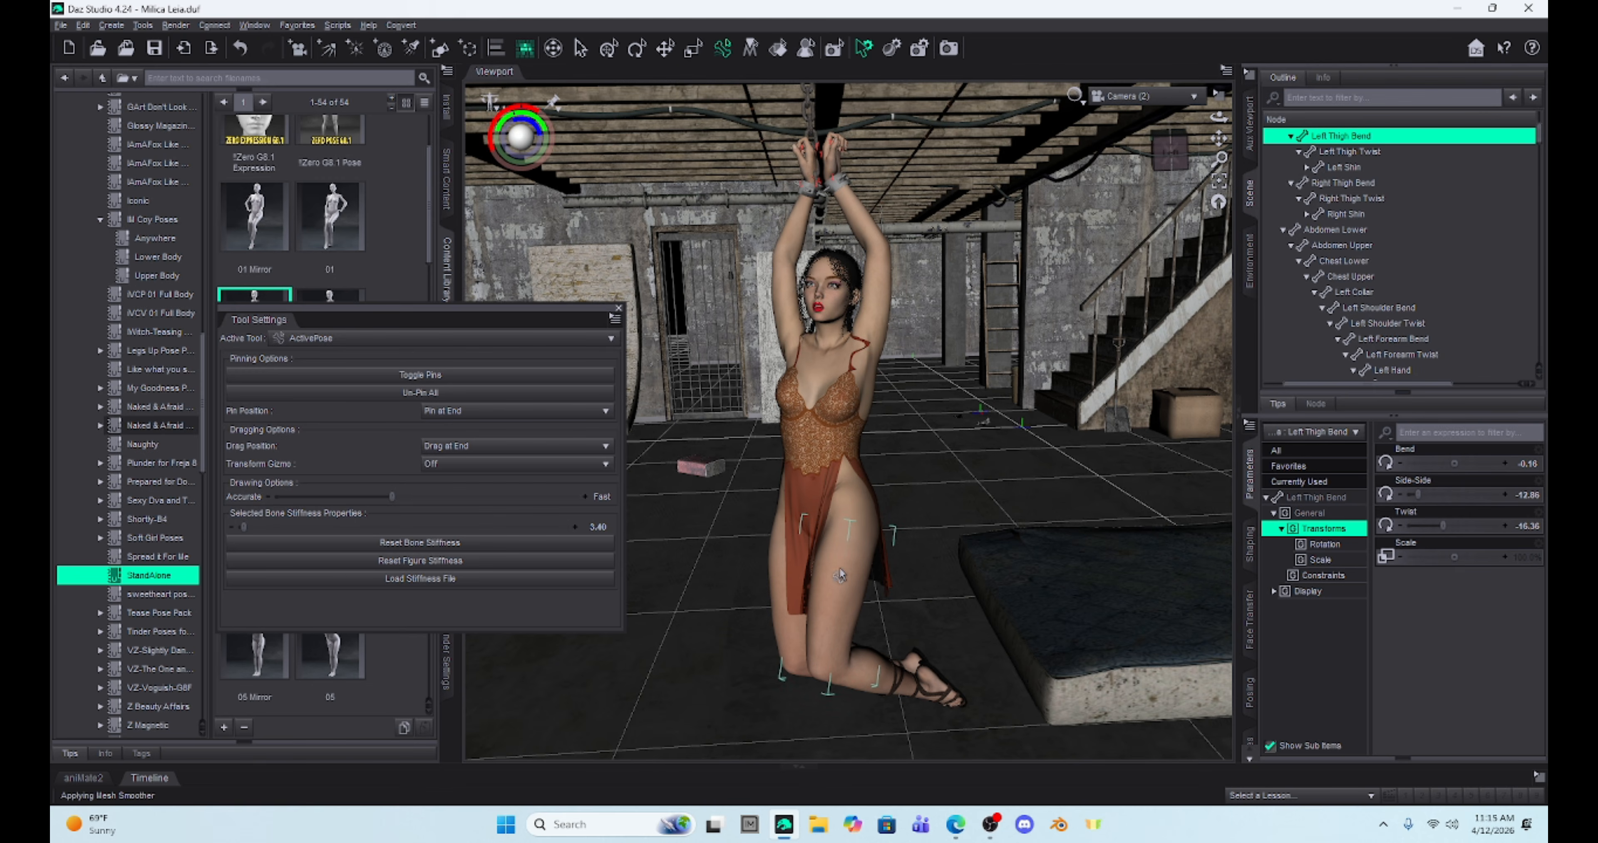
mouse_move(1428, 497)
left_mouse_down()
mouse_move(1458, 510)
mouse_move(1440, 508)
left_mouse_up()
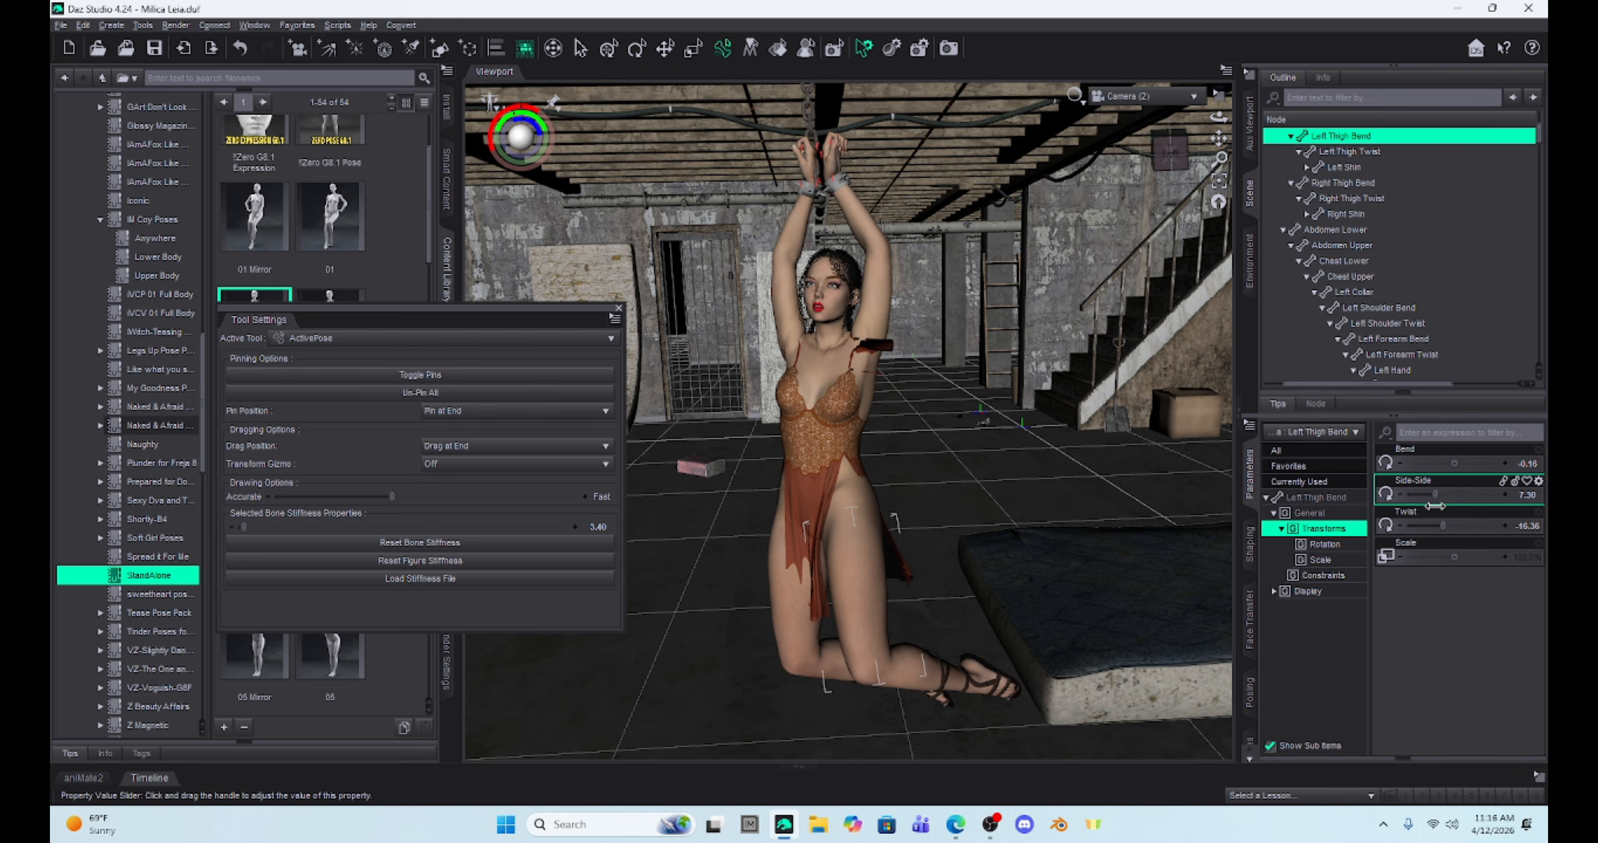
left_click(241, 48)
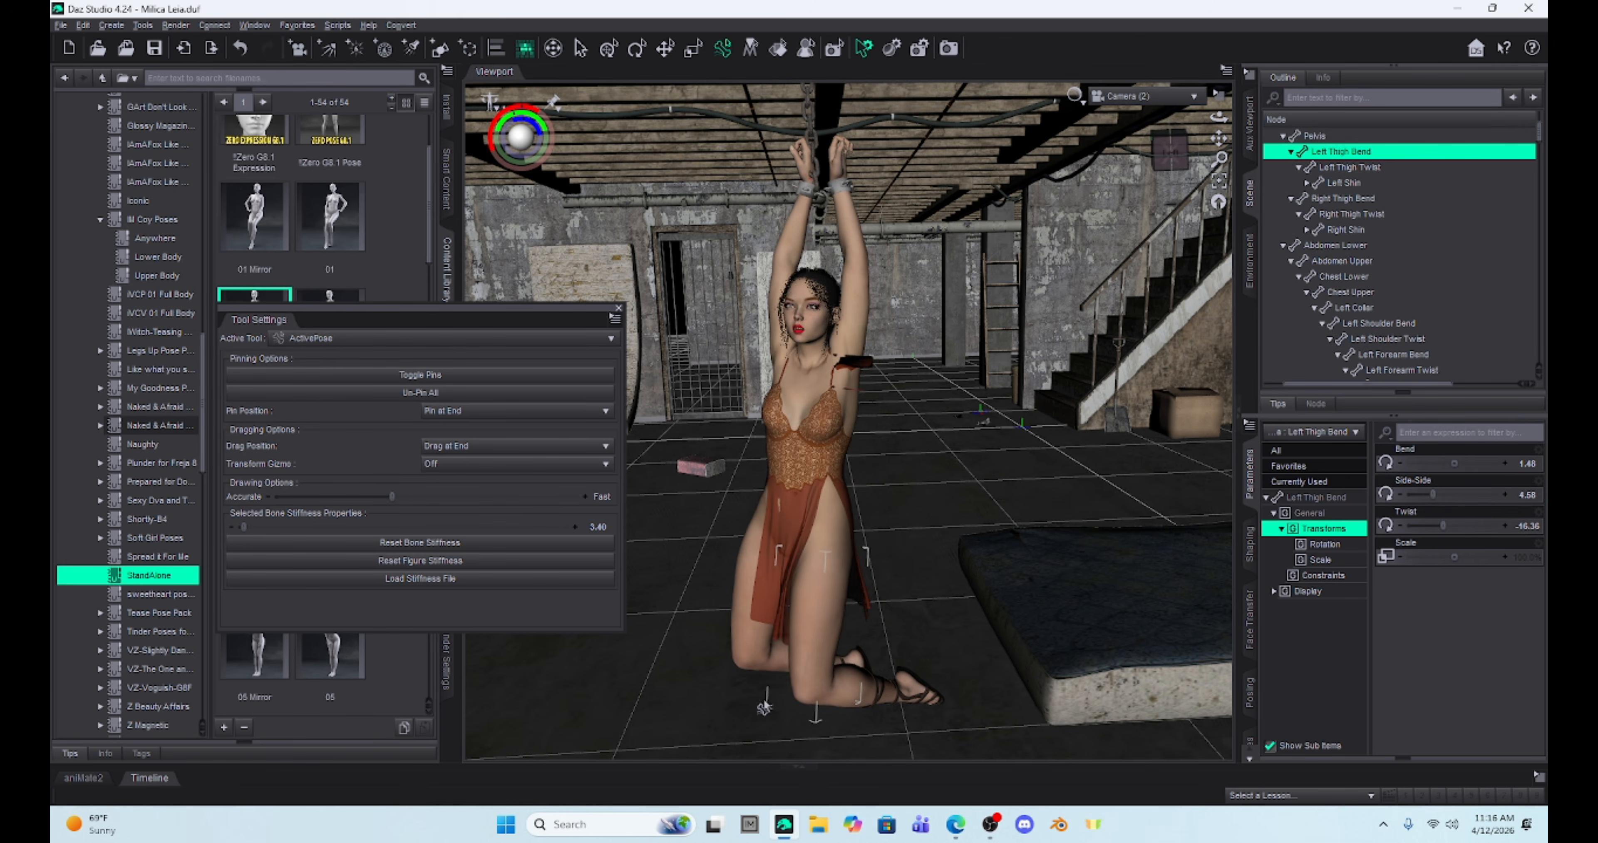
Try shifting the kneeling figure by its left thigh in several directions, and undo the last move
left_click_drag(769, 697, 907, 654)
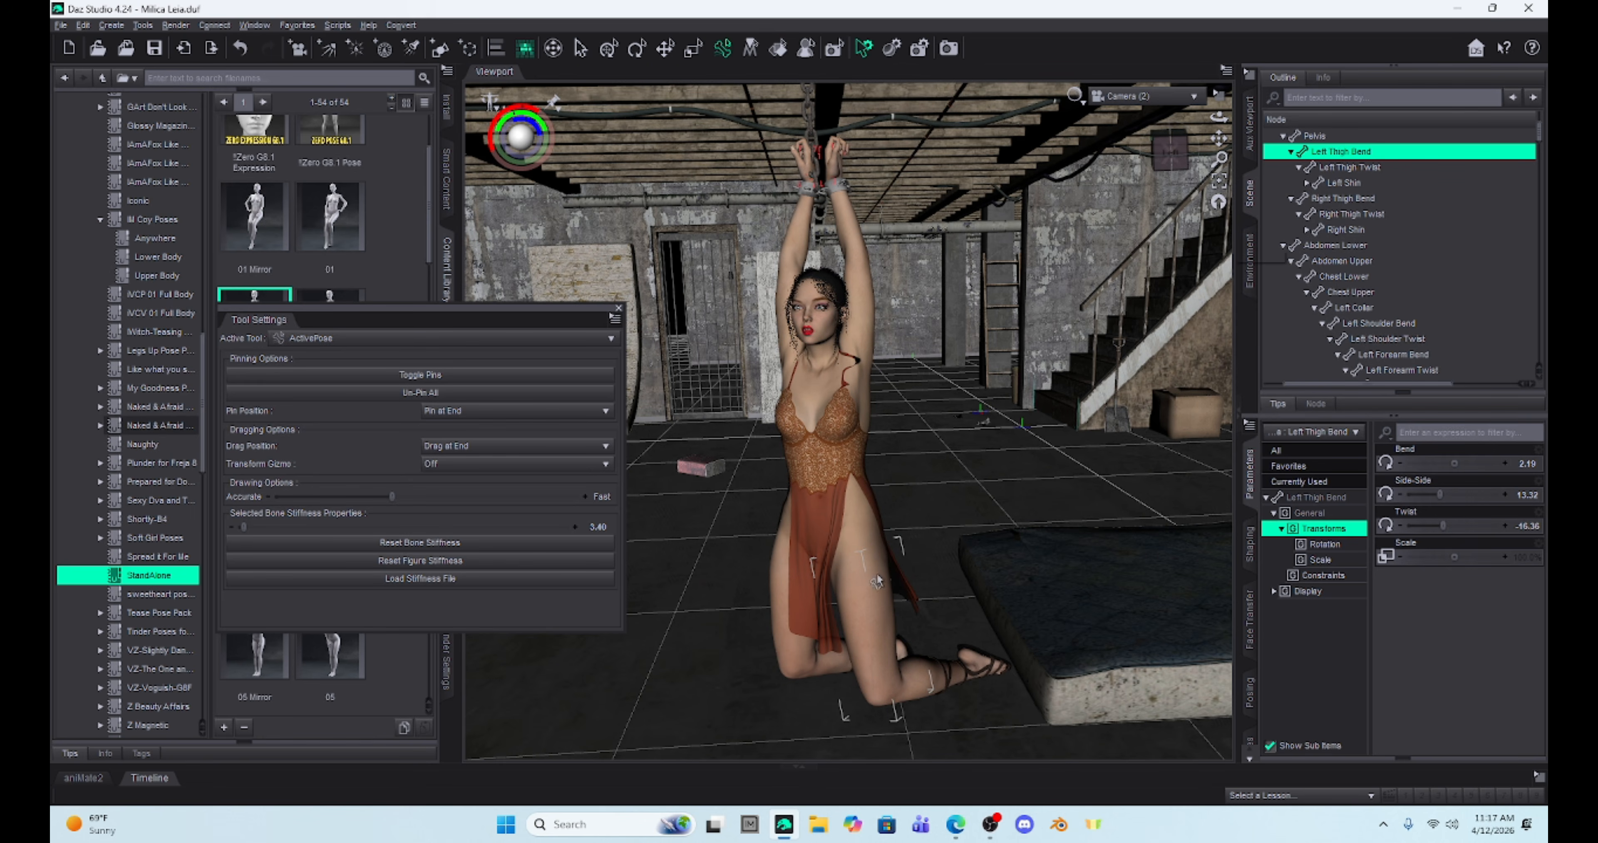
left_click_drag(859, 600, 810, 481)
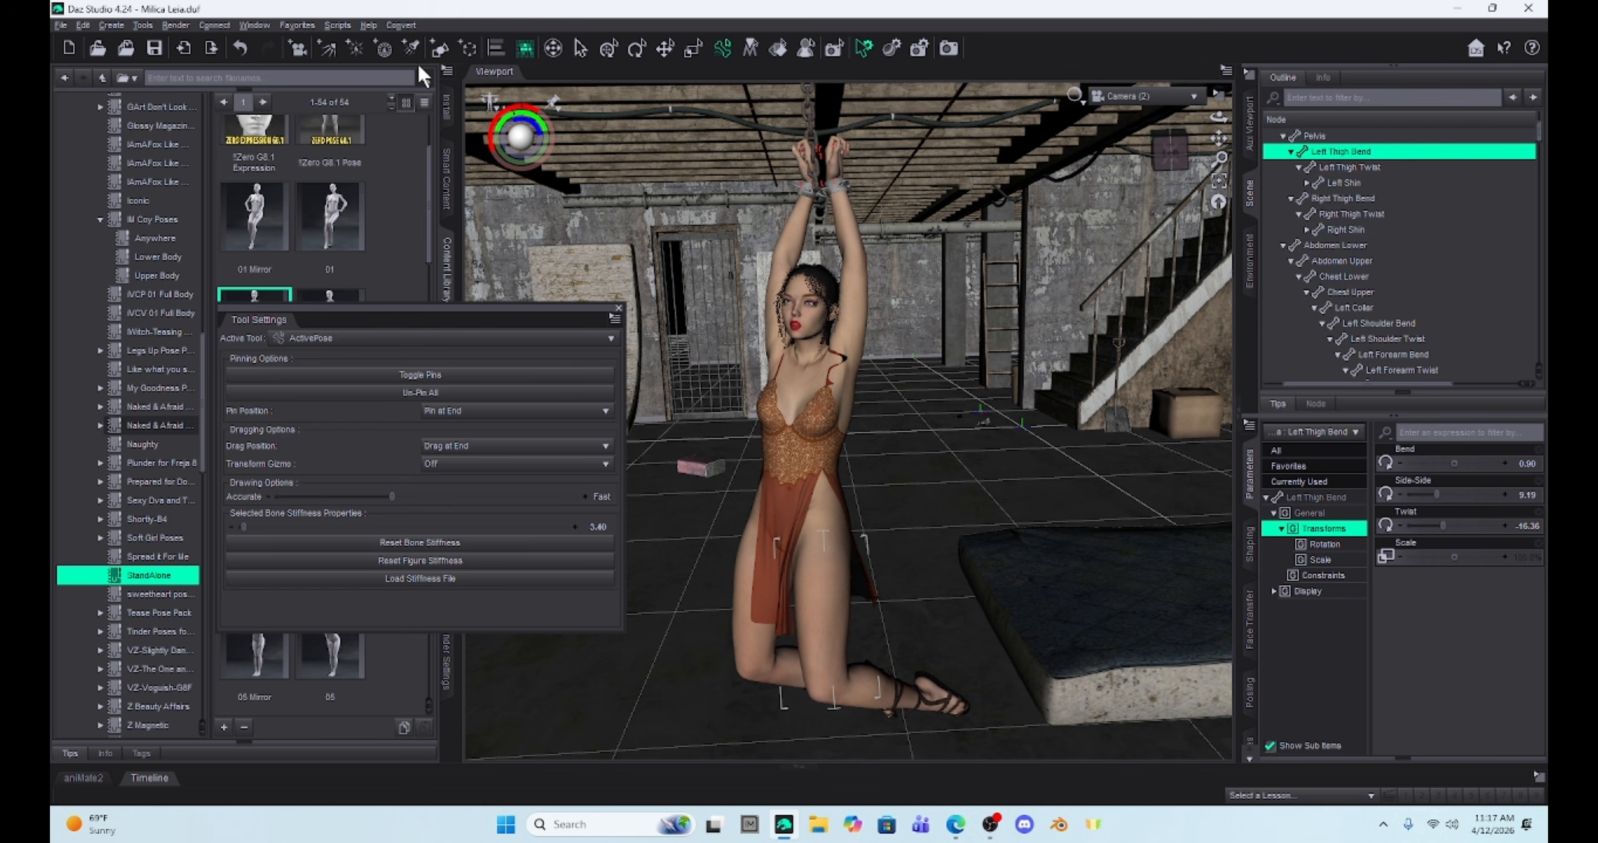
left_click(232, 55)
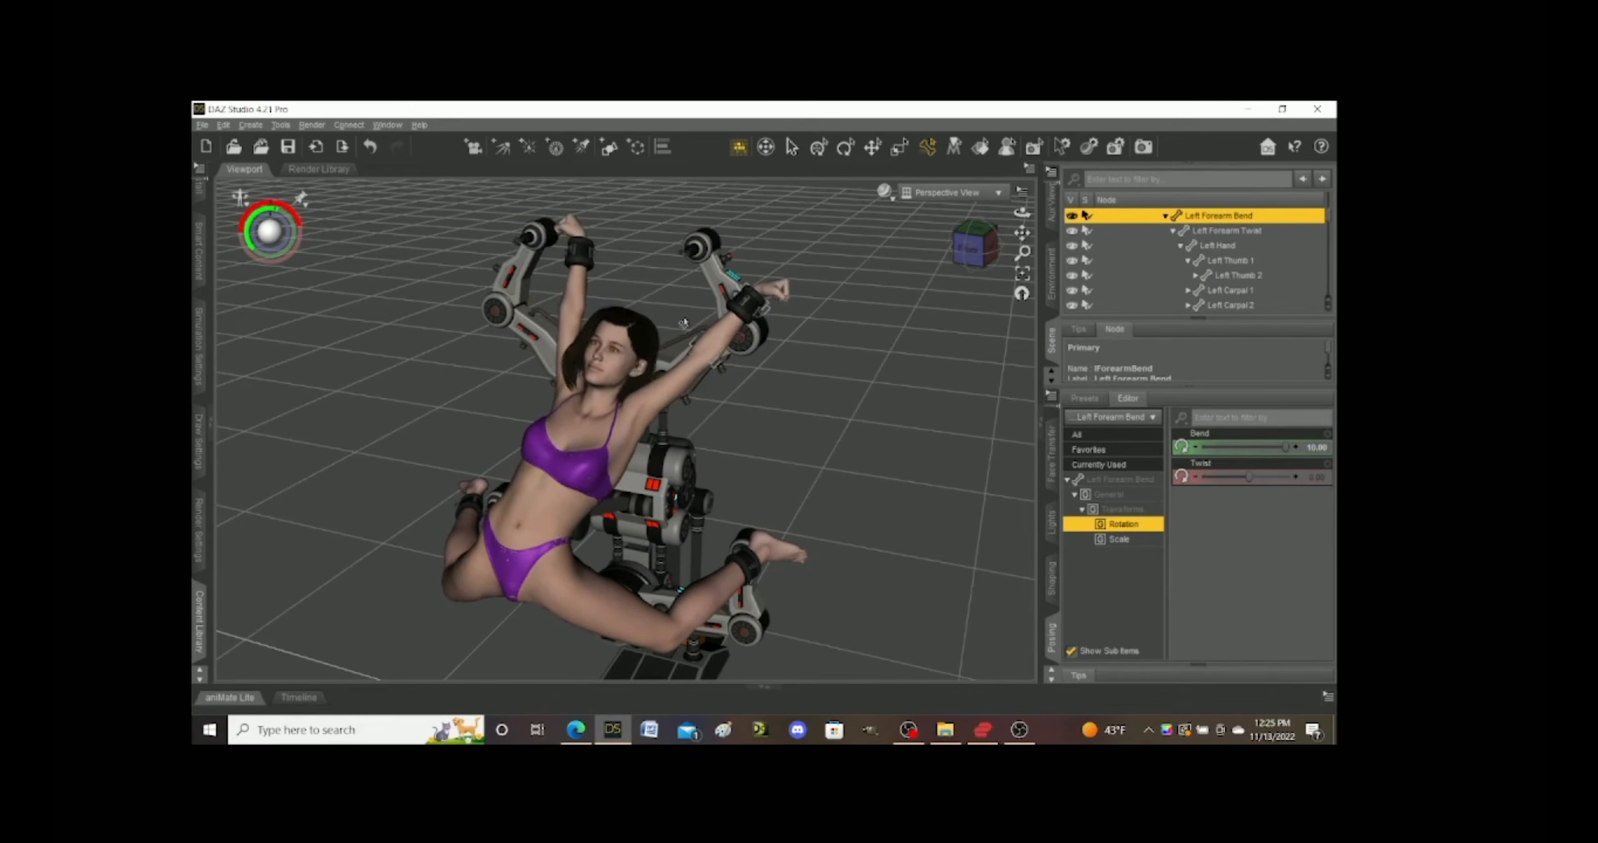
Try moving the figure on the mechanical rig by its left forearm, and undo the move
left_click_drag(394, 329, 732, 358)
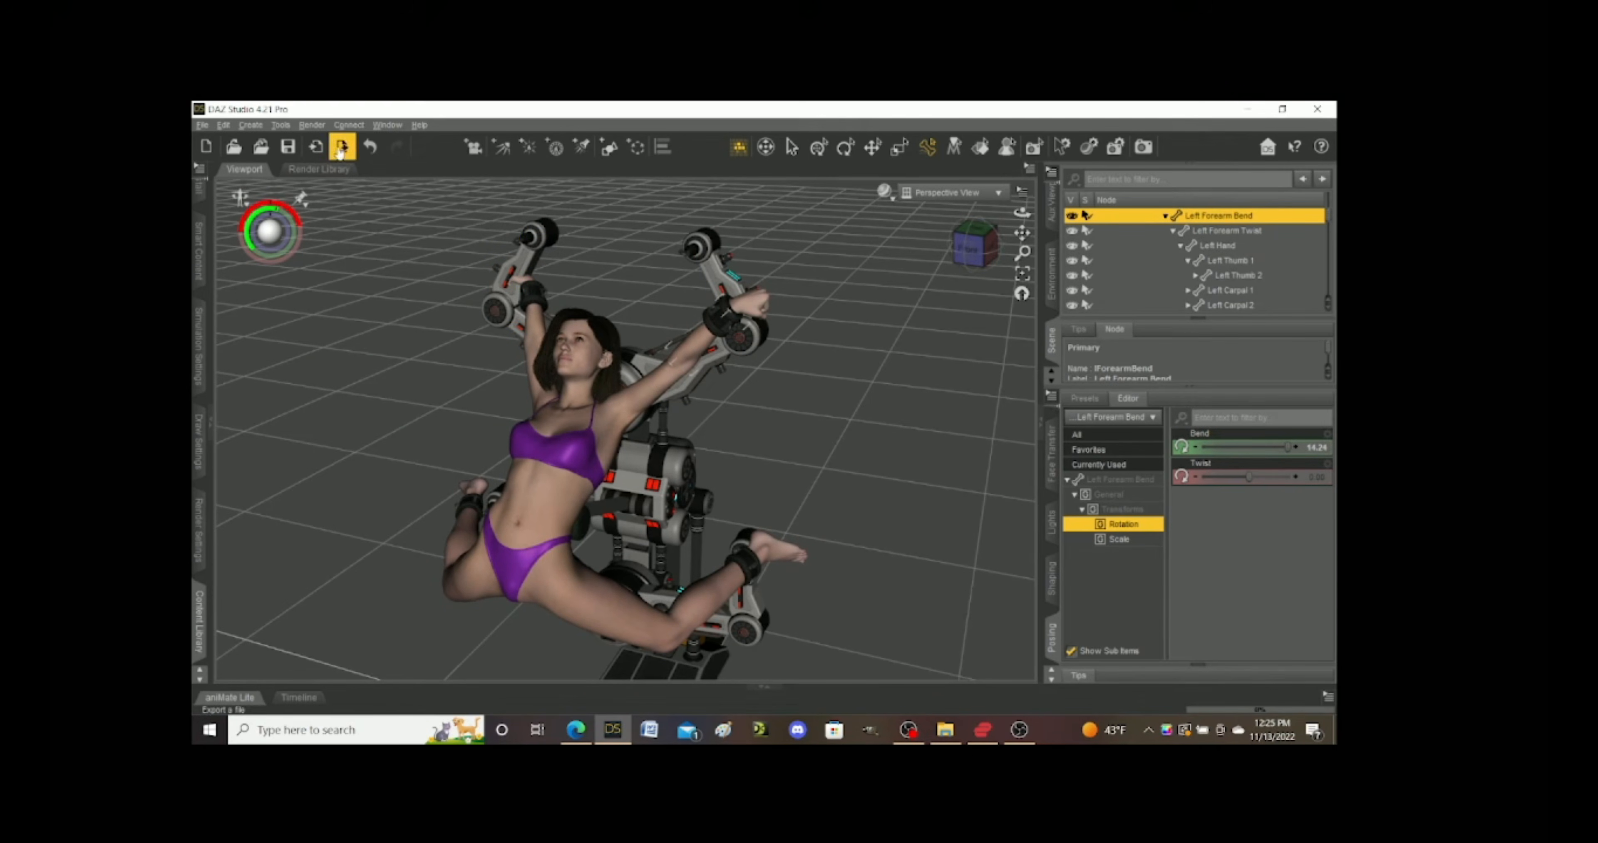
left_click(365, 153)
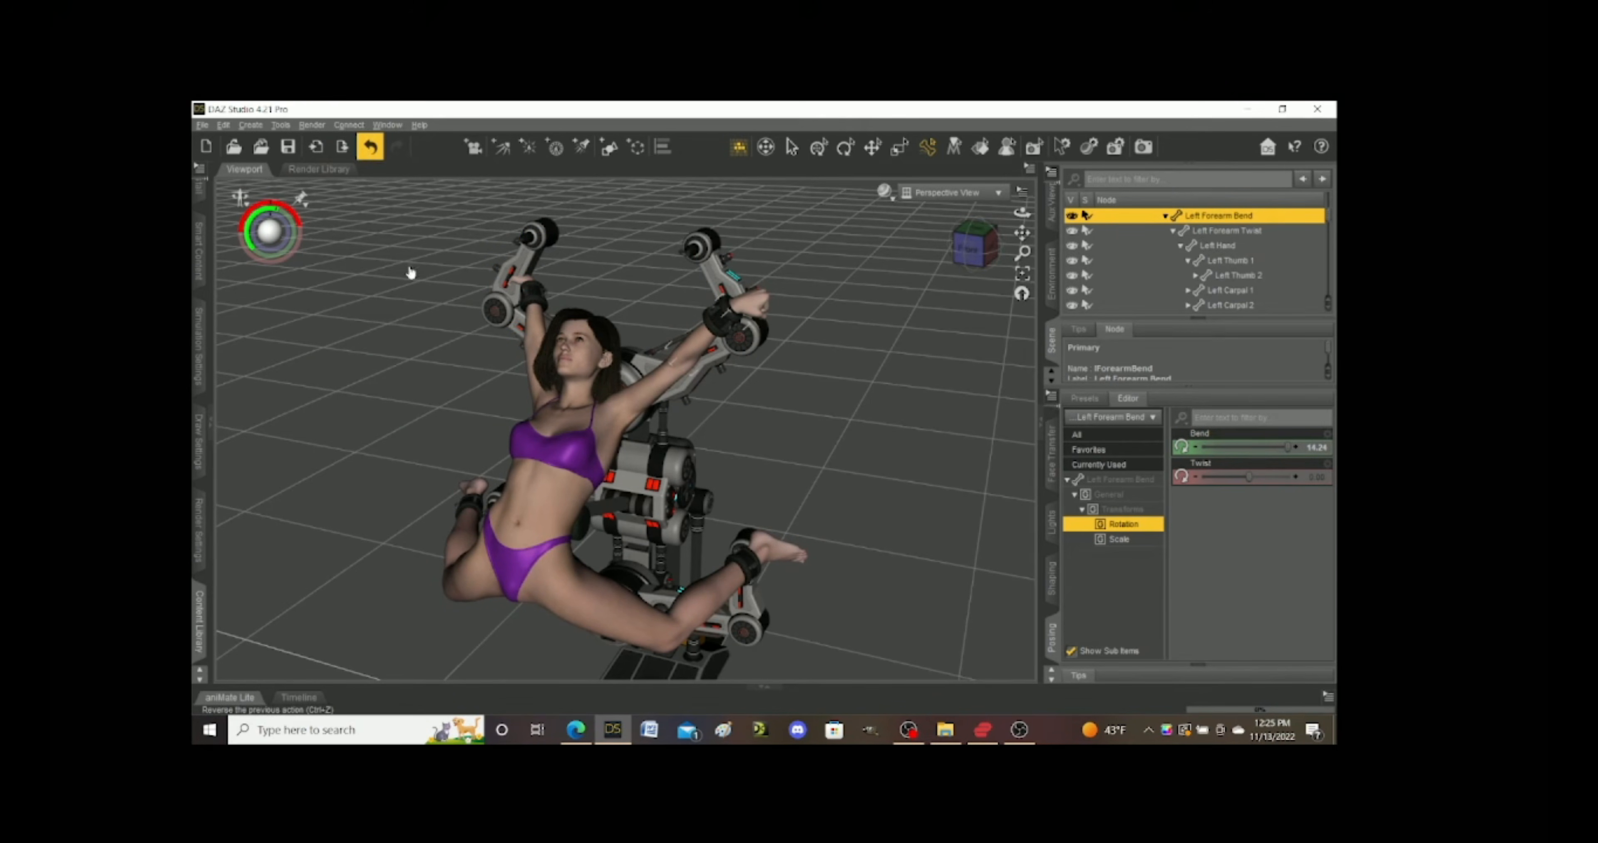